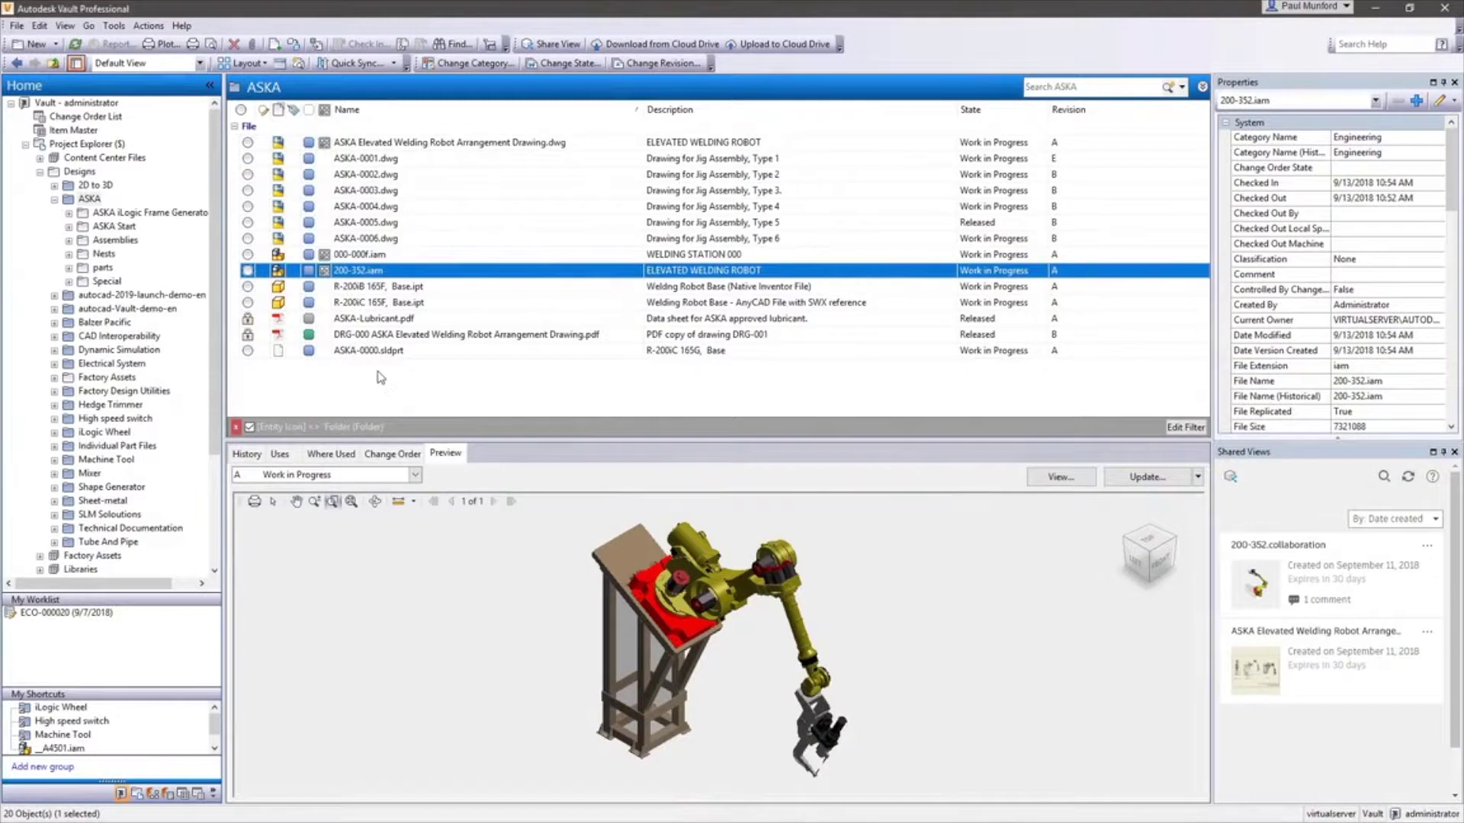
Create item 100001 for ASKA-Lubricant.pdf, described 'ASKA Approved Lubricant', with Liter units.
{"action": "left_click", "coordinate": [280, 321]}
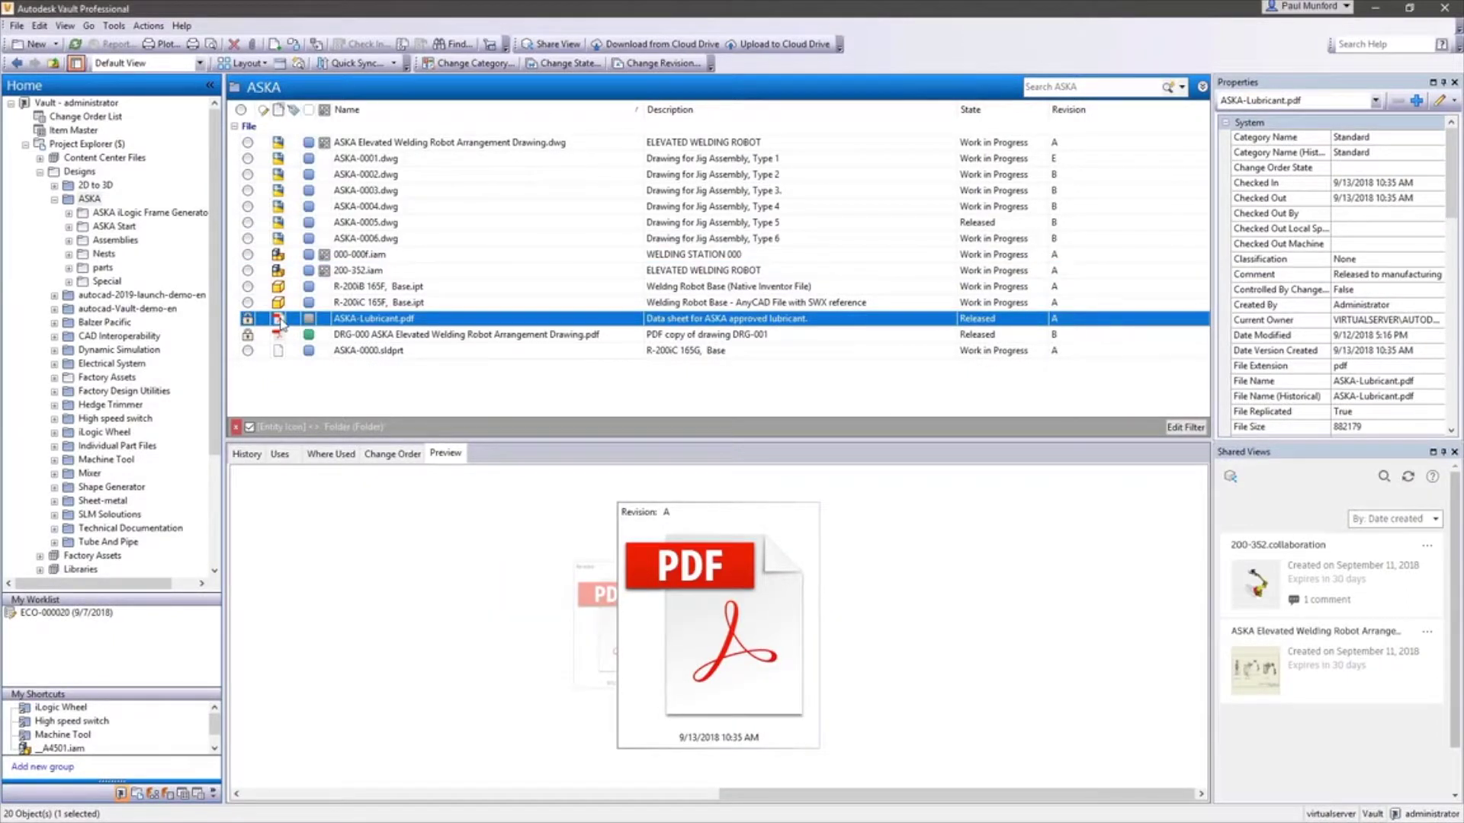
{"action": "right_click", "coordinate": [283, 322]}
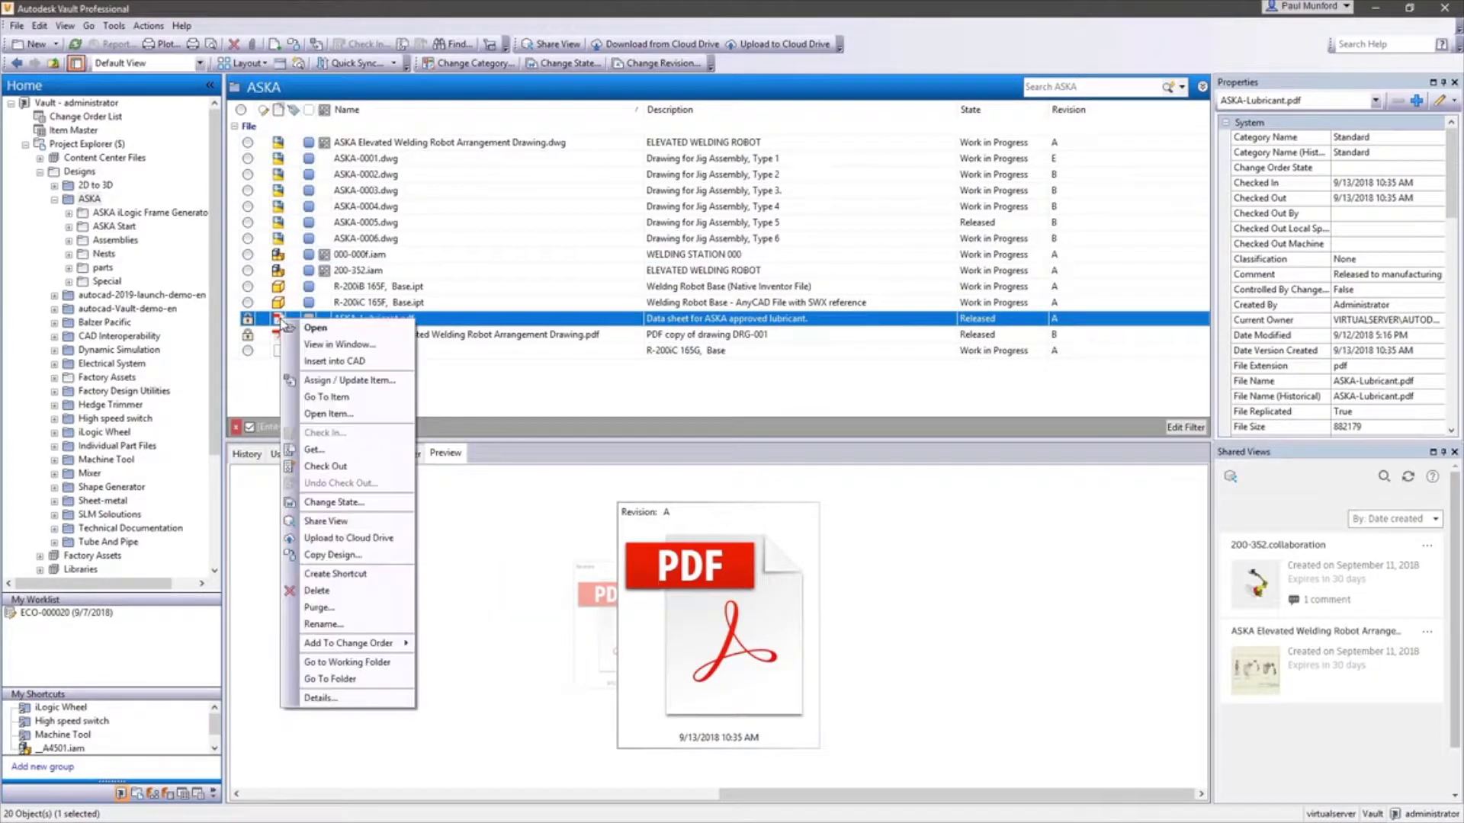
{"action": "left_click", "coordinate": [335, 381]}
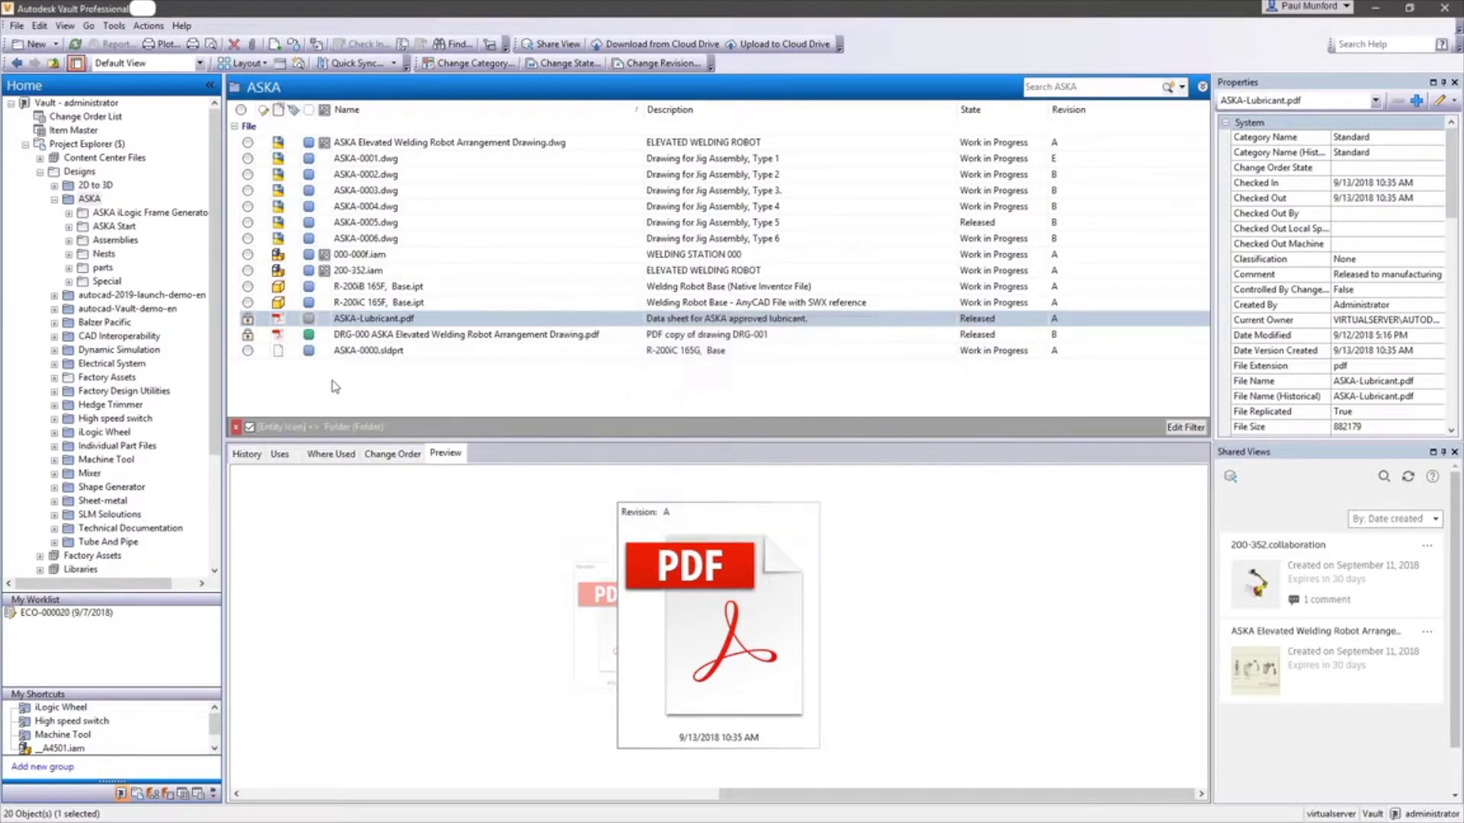
{"action": "left_click", "coordinate": [375, 353]}
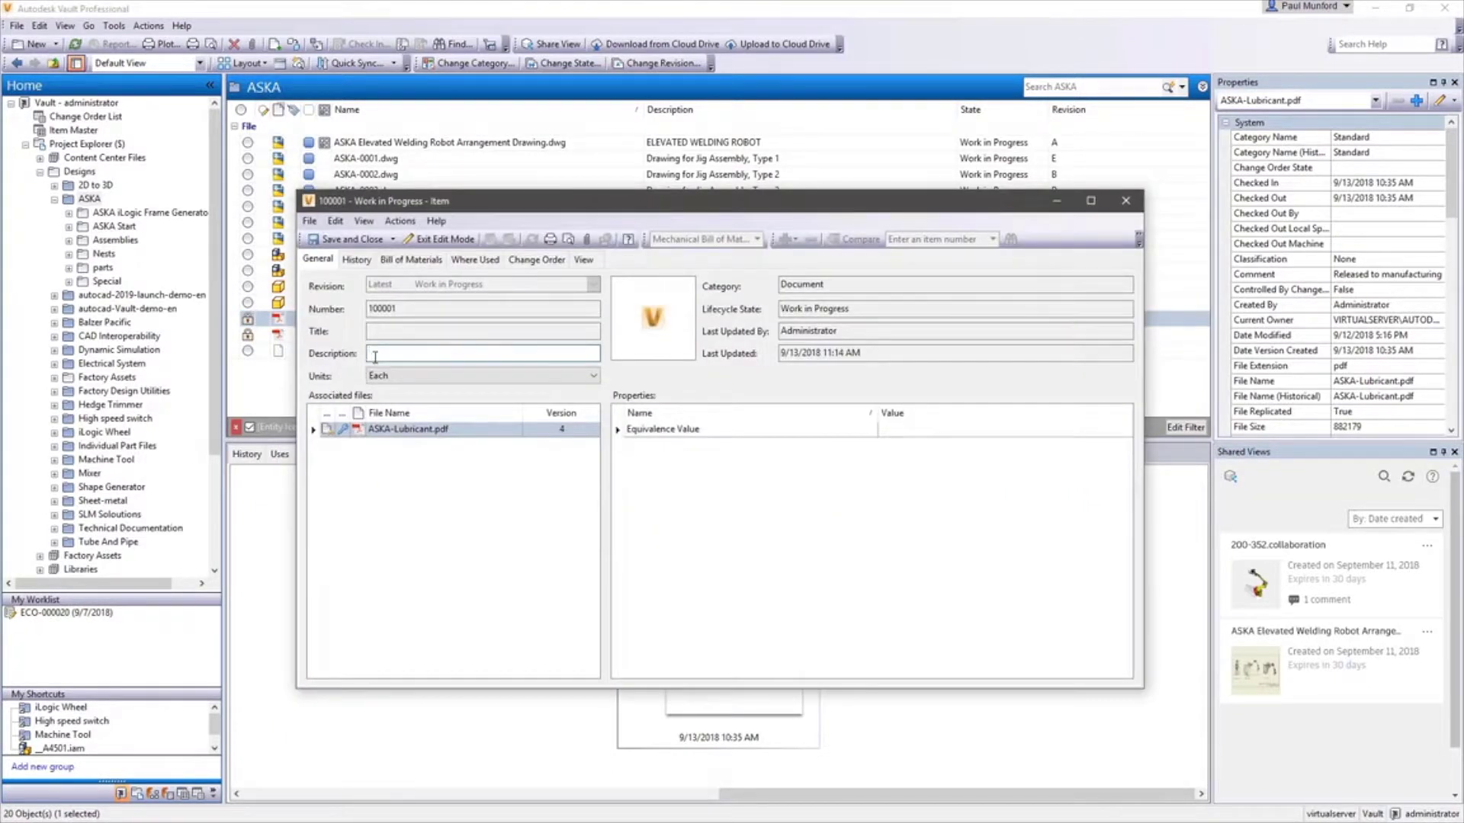
{"action": "type", "text": "ASKA Approved Lubricant"}
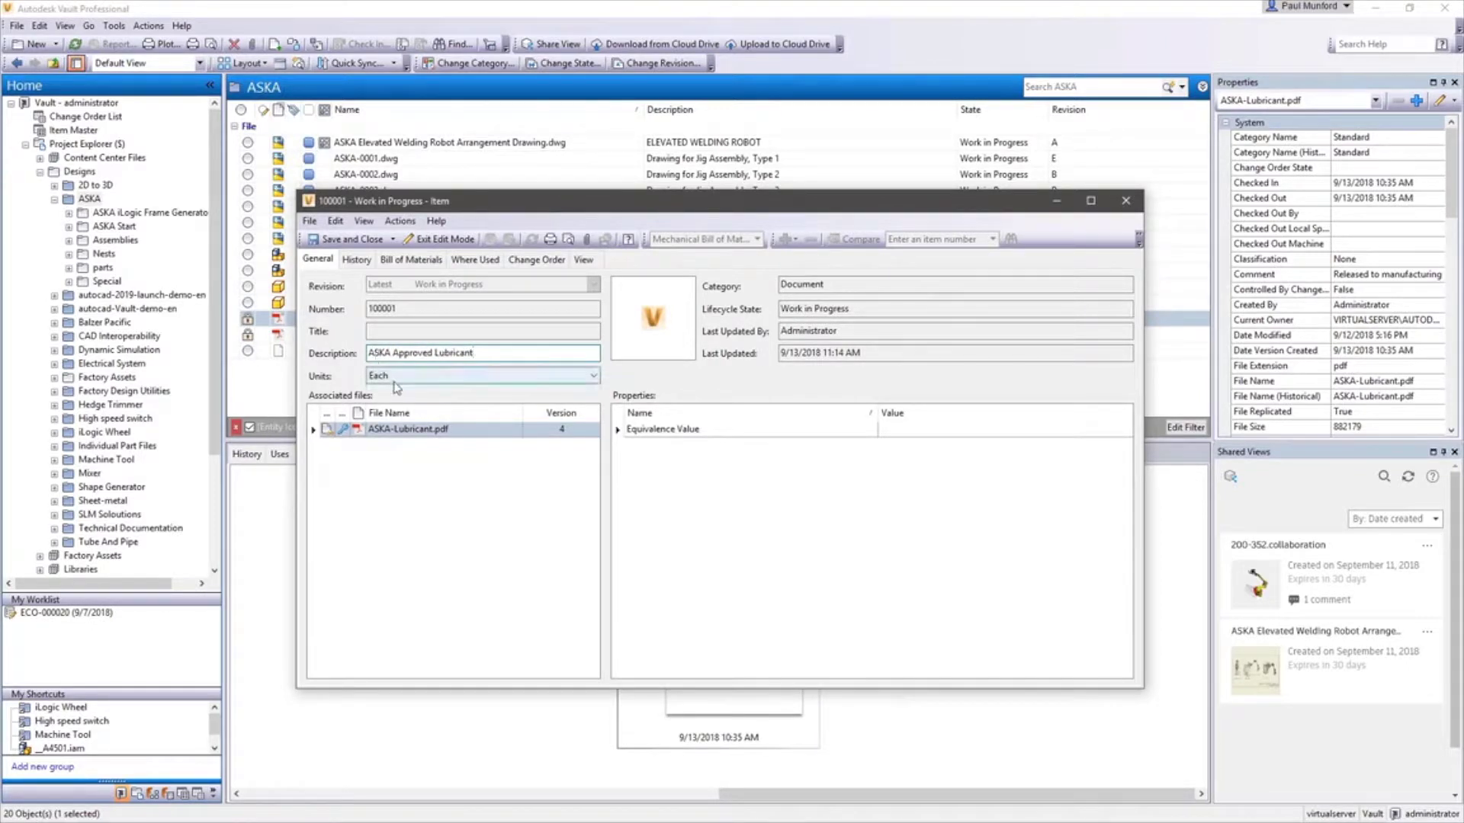
{"action": "left_click", "coordinate": [481, 375]}
{"action": "left_click", "coordinate": [394, 481]}
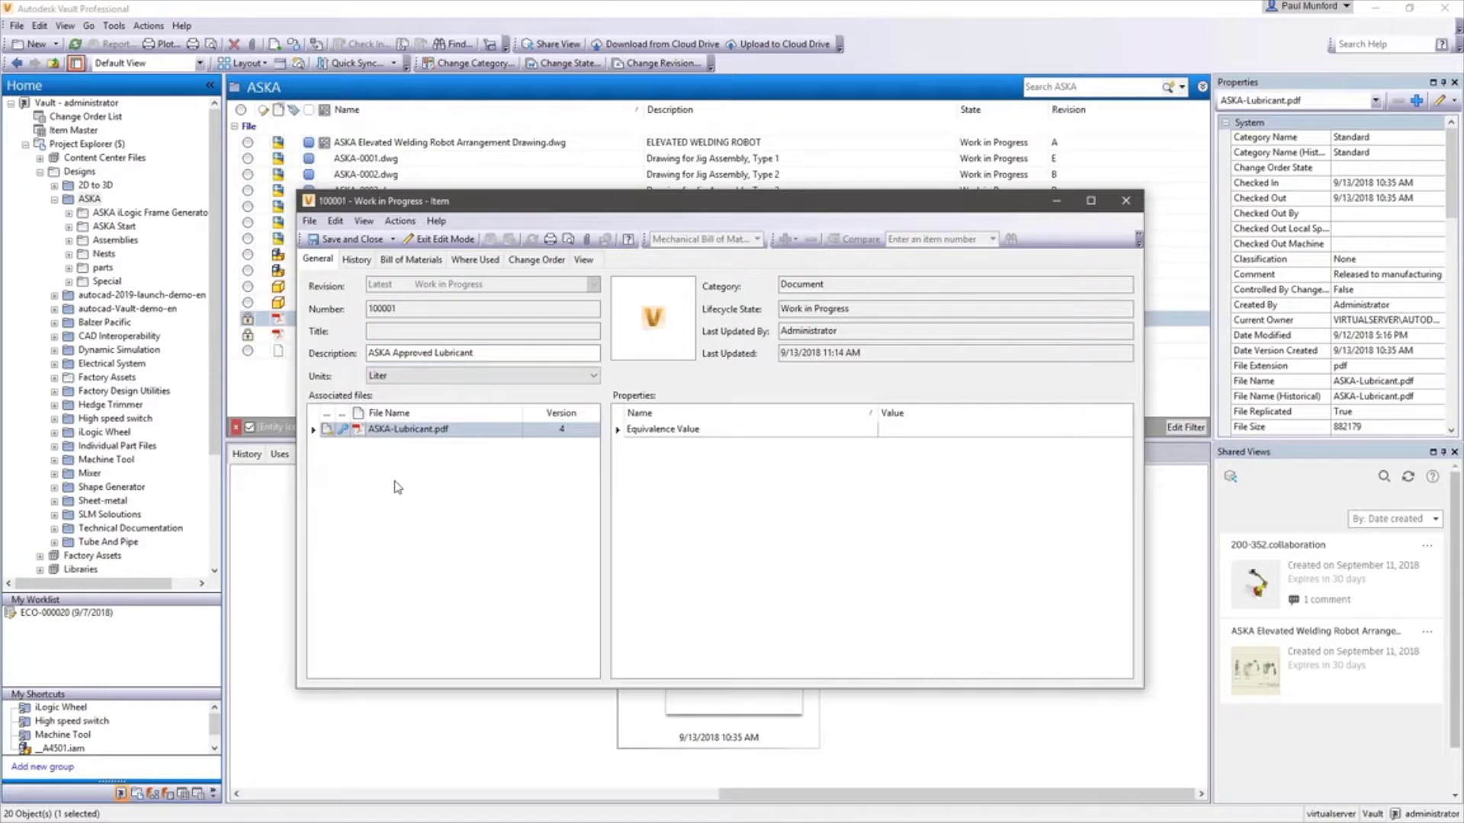
{"action": "left_click", "coordinate": [349, 238]}
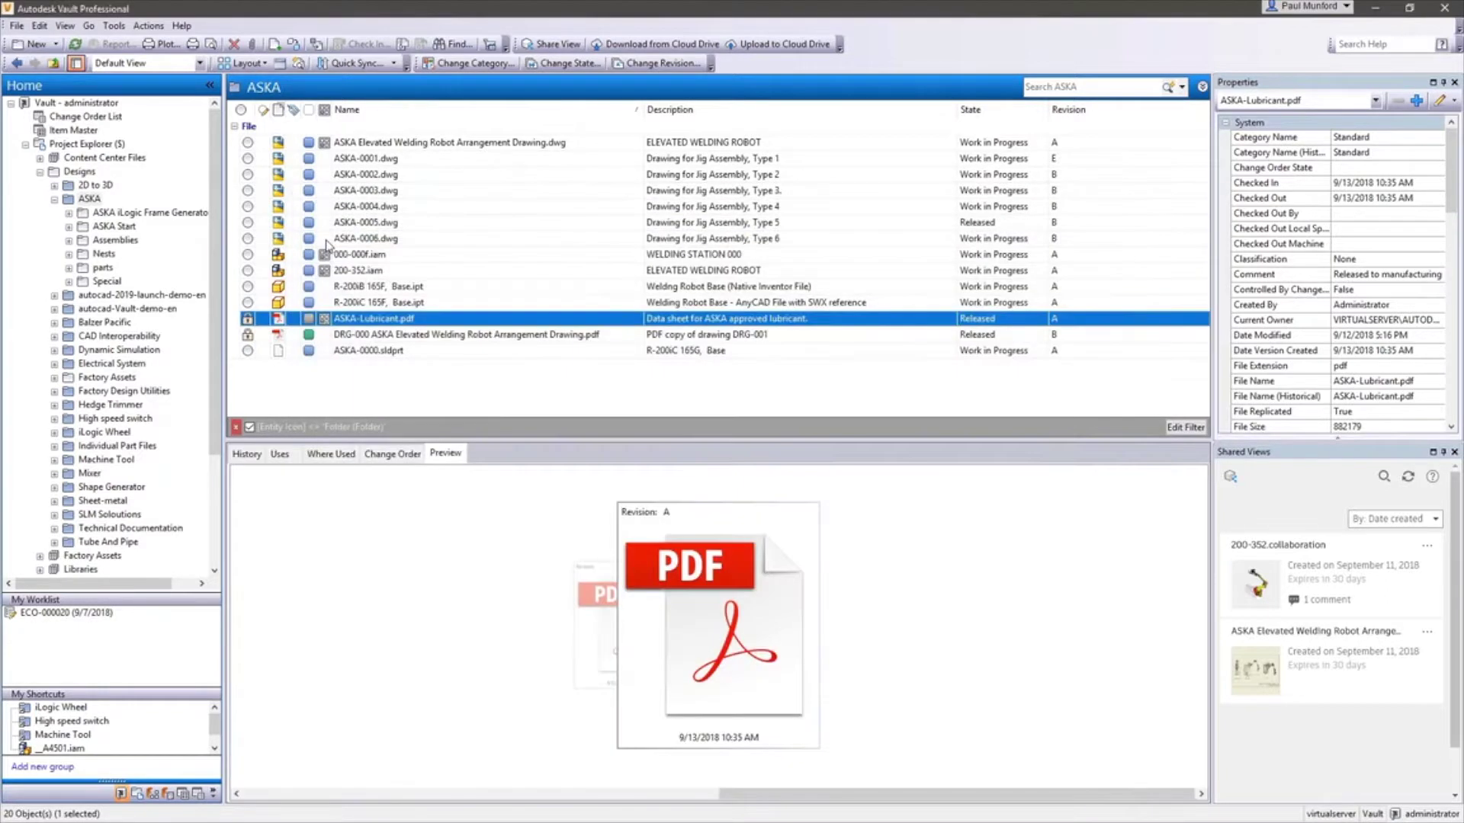
{"action": "mouse_move", "coordinate": [324, 319]}
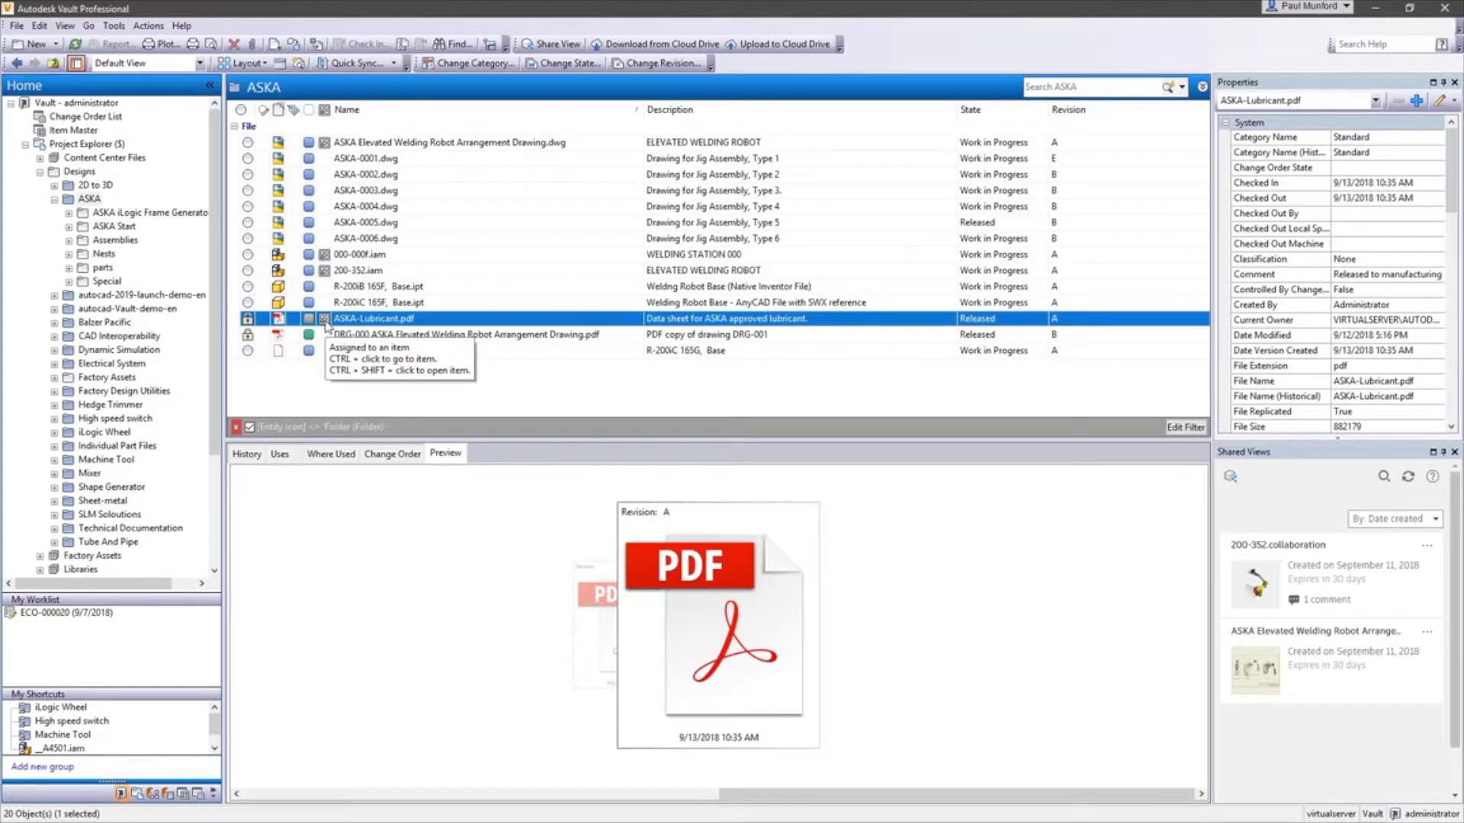
{"action": "right_click", "coordinate": [327, 326]}
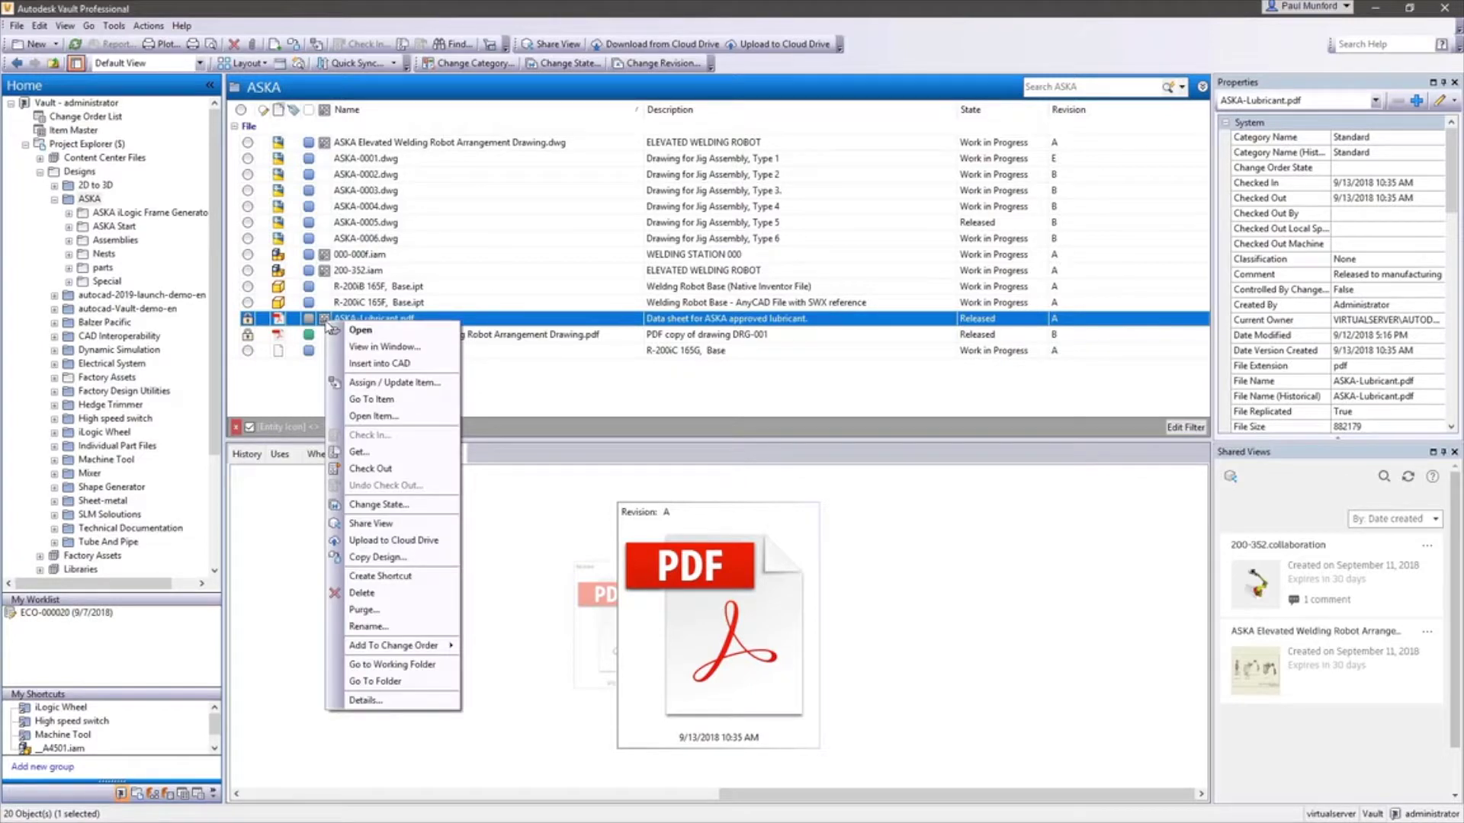
Change item 100001's number to _Lubricant using the Mapped numbering scheme.
{"action": "left_click", "coordinate": [372, 400]}
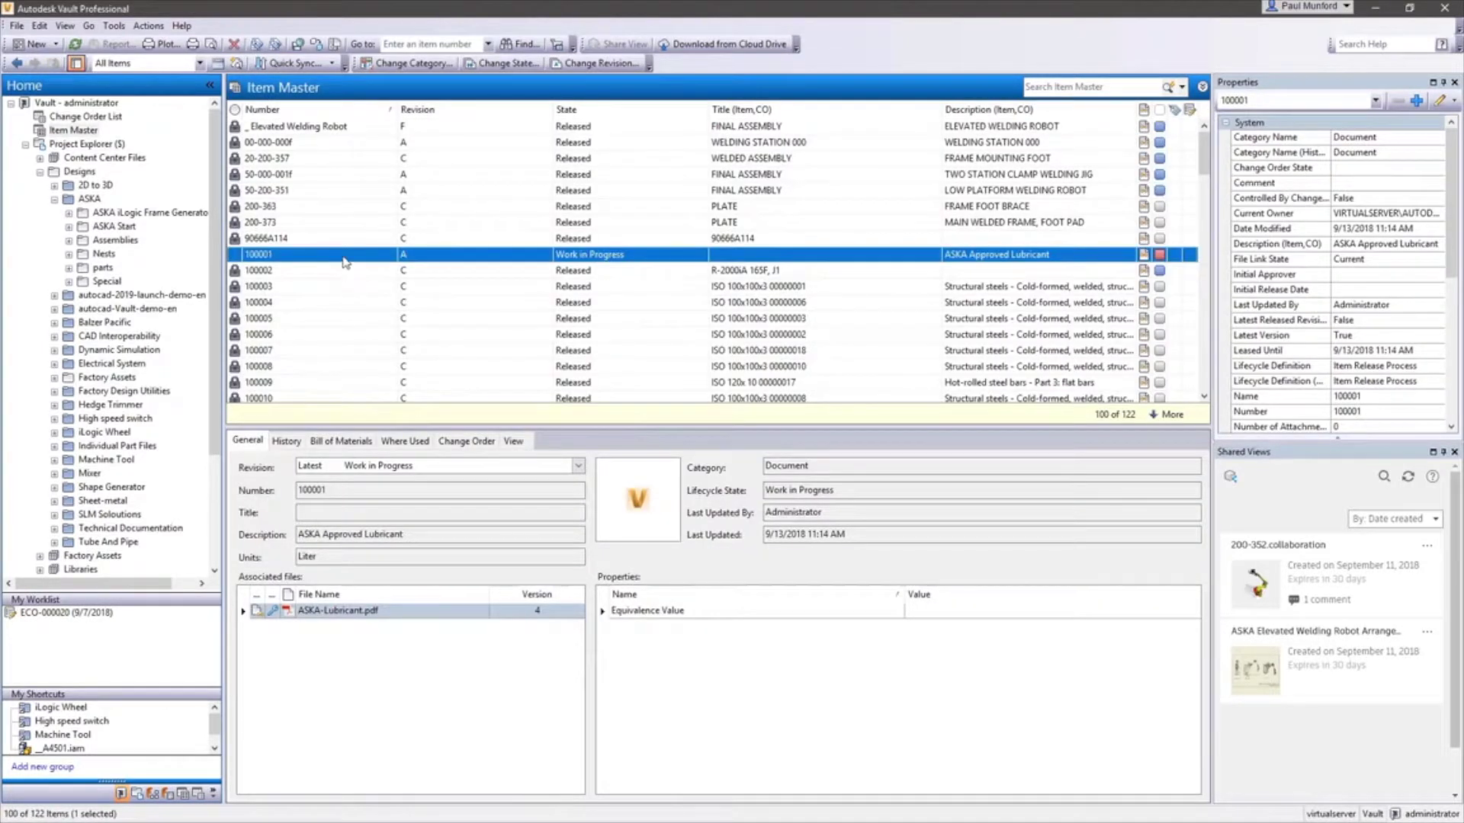
{"action": "right_click", "coordinate": [345, 261]}
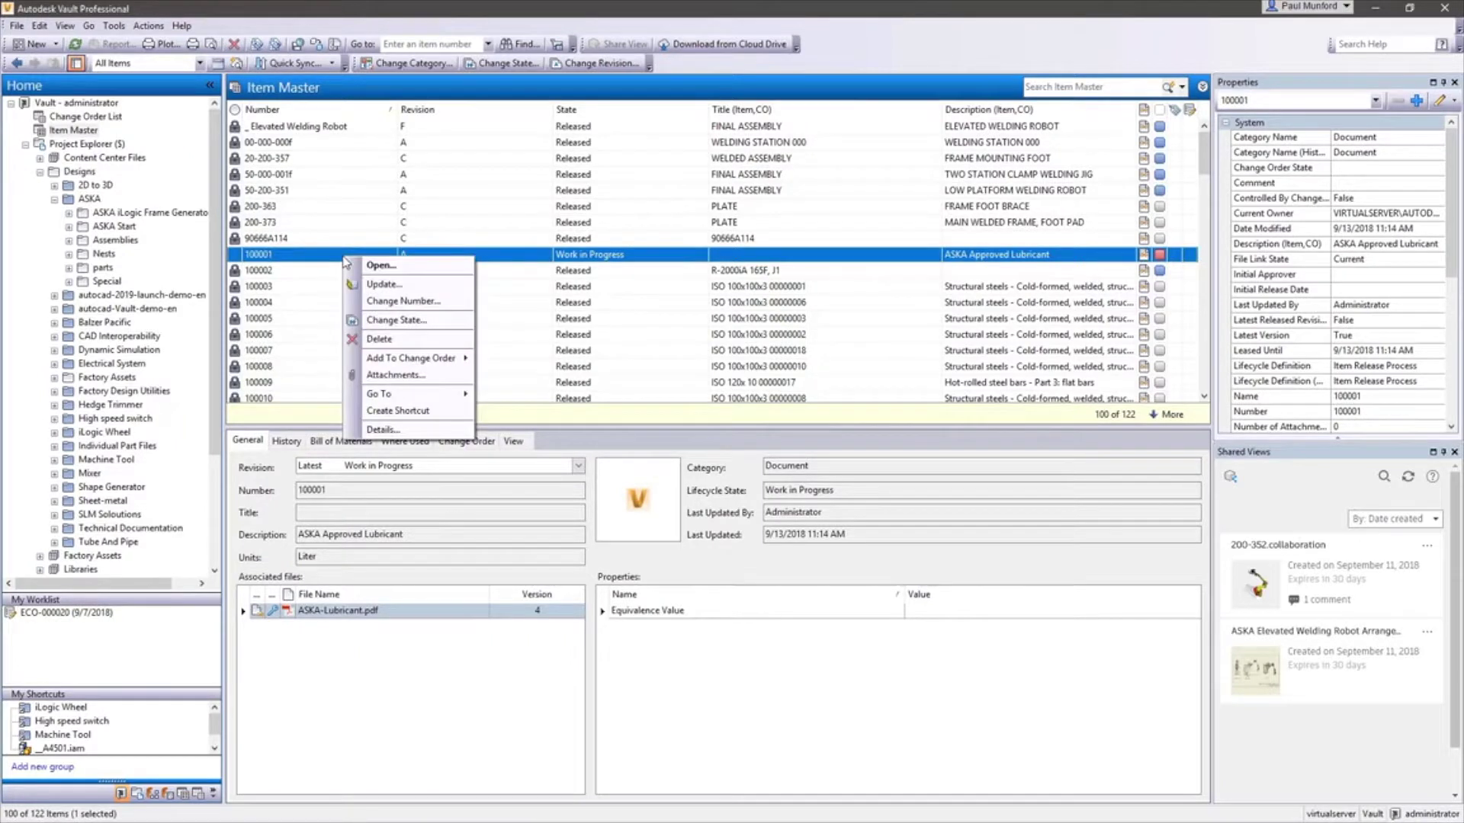
{"action": "left_click", "coordinate": [401, 300]}
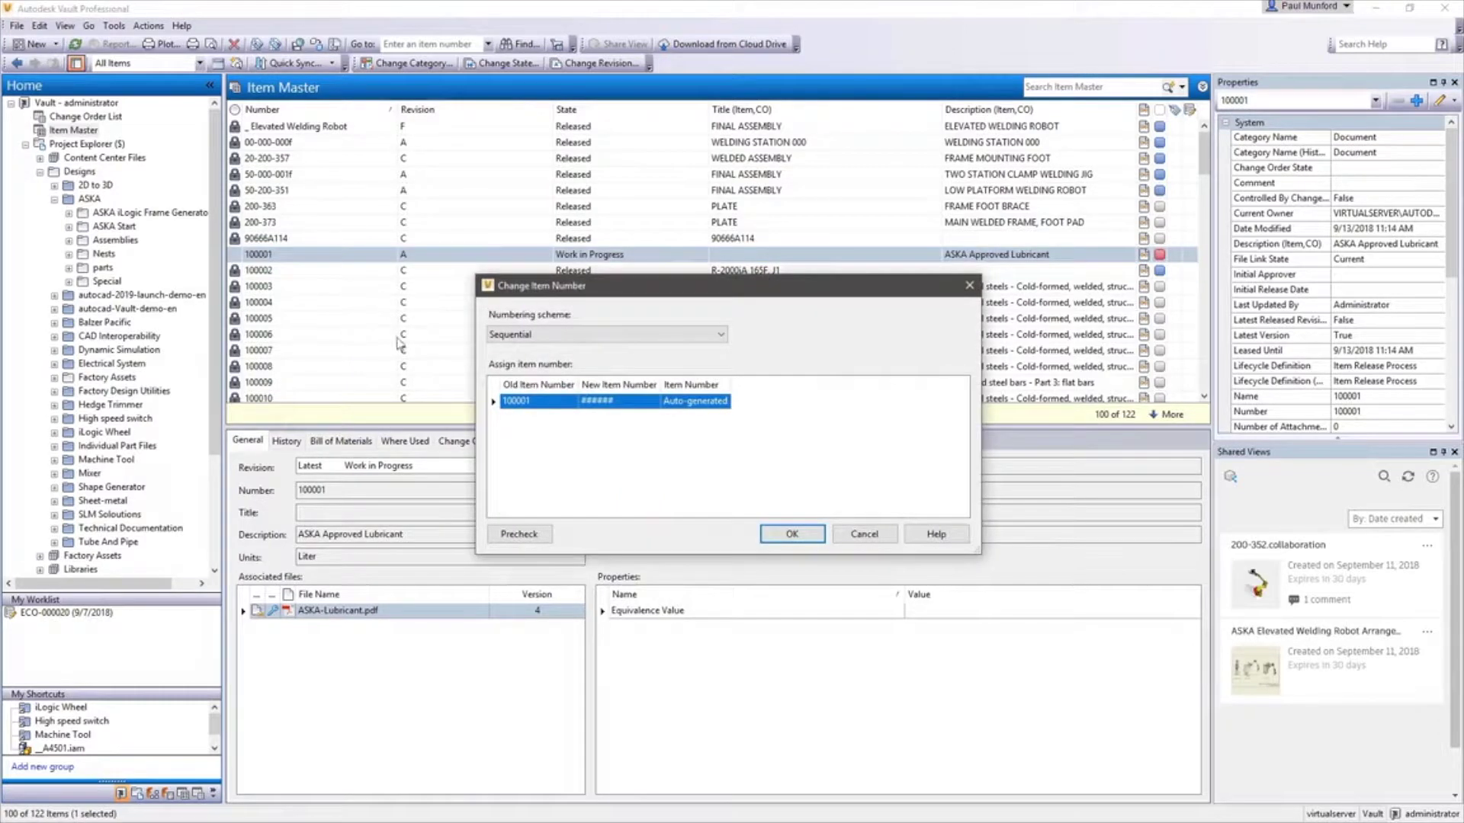
{"action": "left_click", "coordinate": [533, 336]}
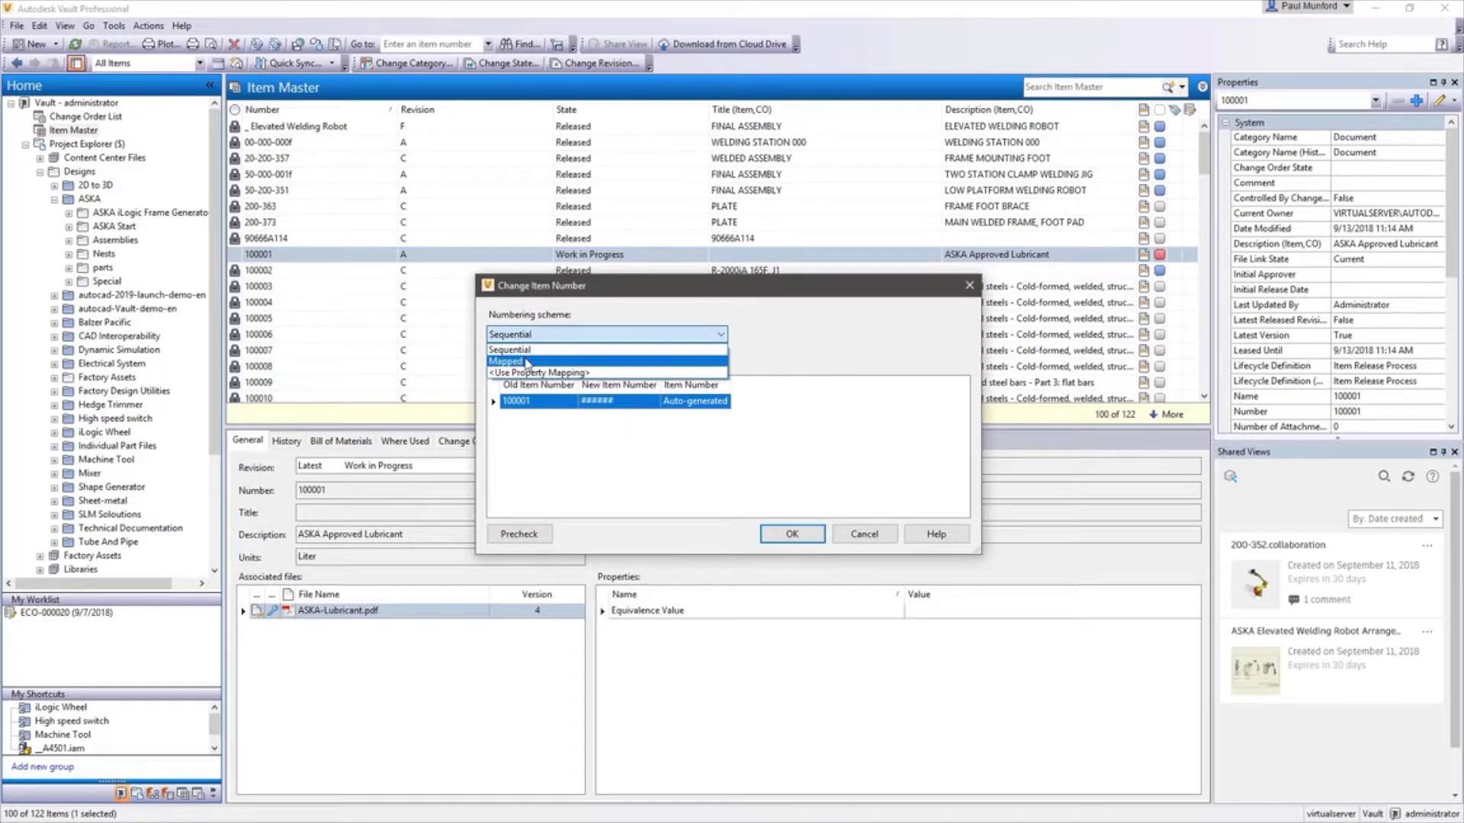
{"action": "left_click", "coordinate": [526, 363]}
{"action": "left_click", "coordinate": [686, 402]}
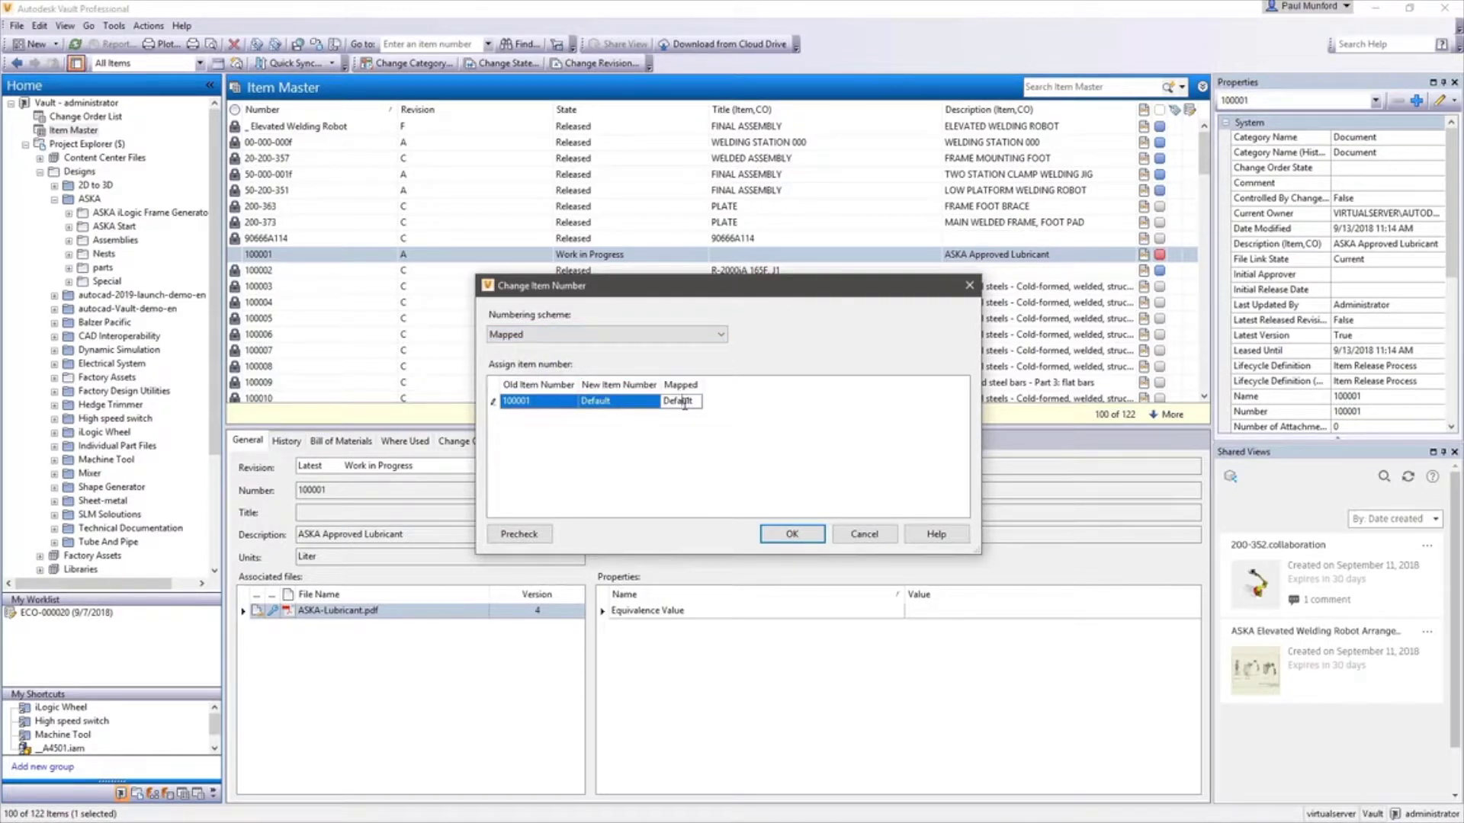
{"action": "double_click", "coordinate": [684, 403]}
{"action": "key", "text": "Delete"}
{"action": "type", "text": "u"}
{"action": "type", "text": "nt"}
{"action": "key", "text": "Return"}
{"action": "left_click", "coordinate": [791, 534]}
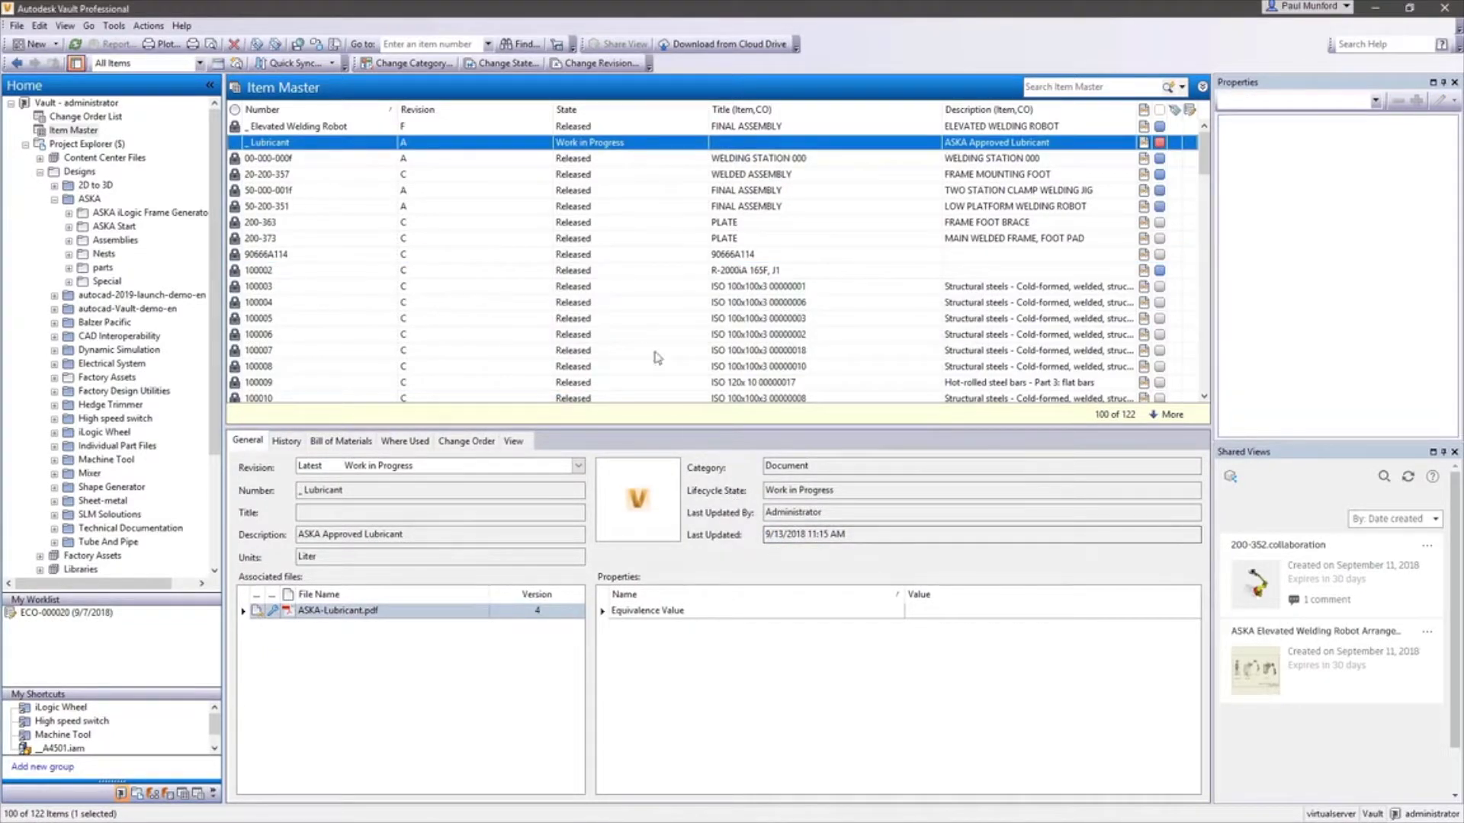
Set the _Lubricant item to Released, keeping the comment 'Released to manufacturing'.
{"action": "right_click", "coordinate": [595, 147]}
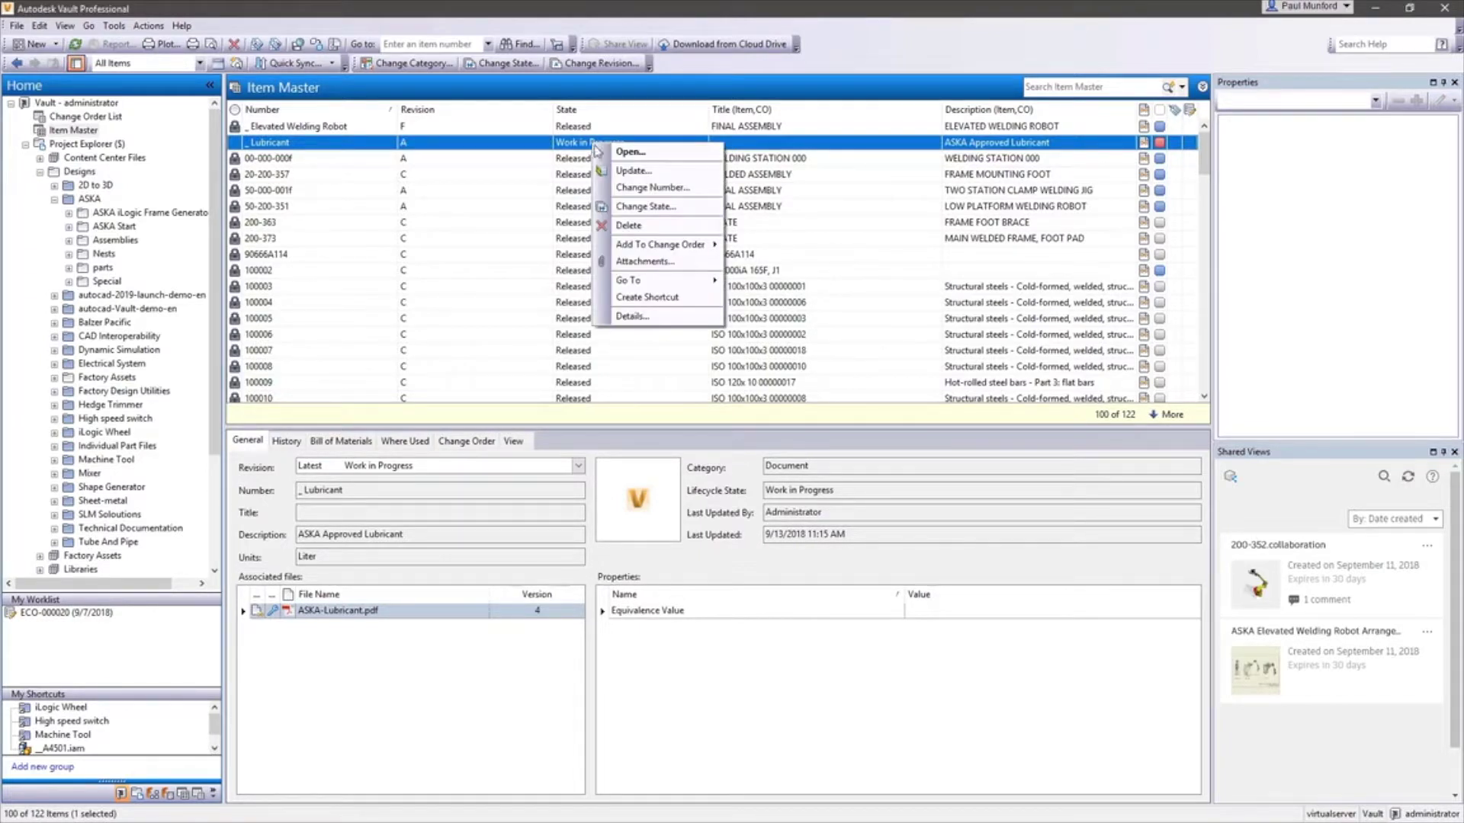
{"action": "left_click", "coordinate": [644, 206]}
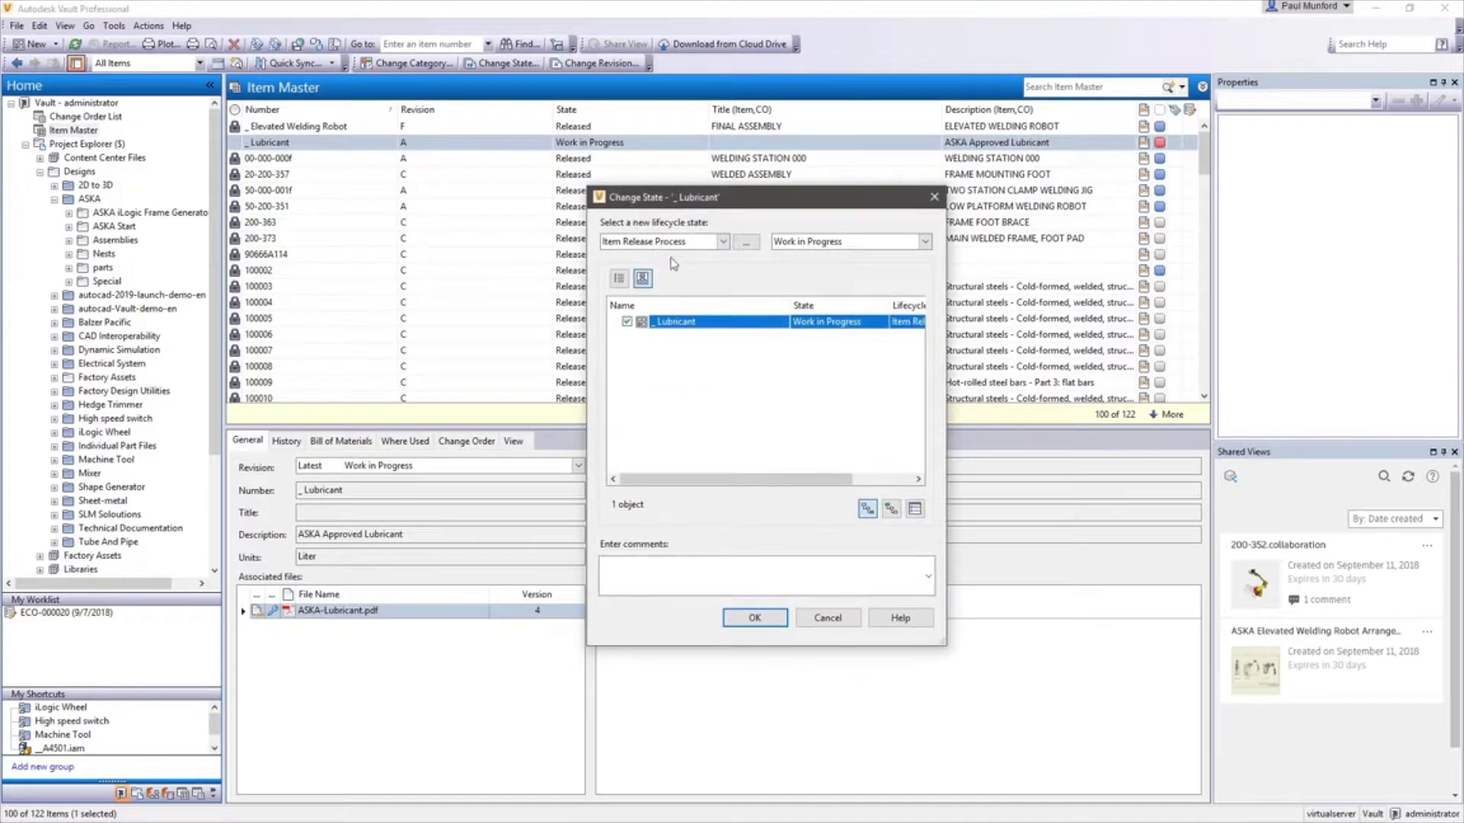
{"action": "left_click", "coordinate": [787, 244]}
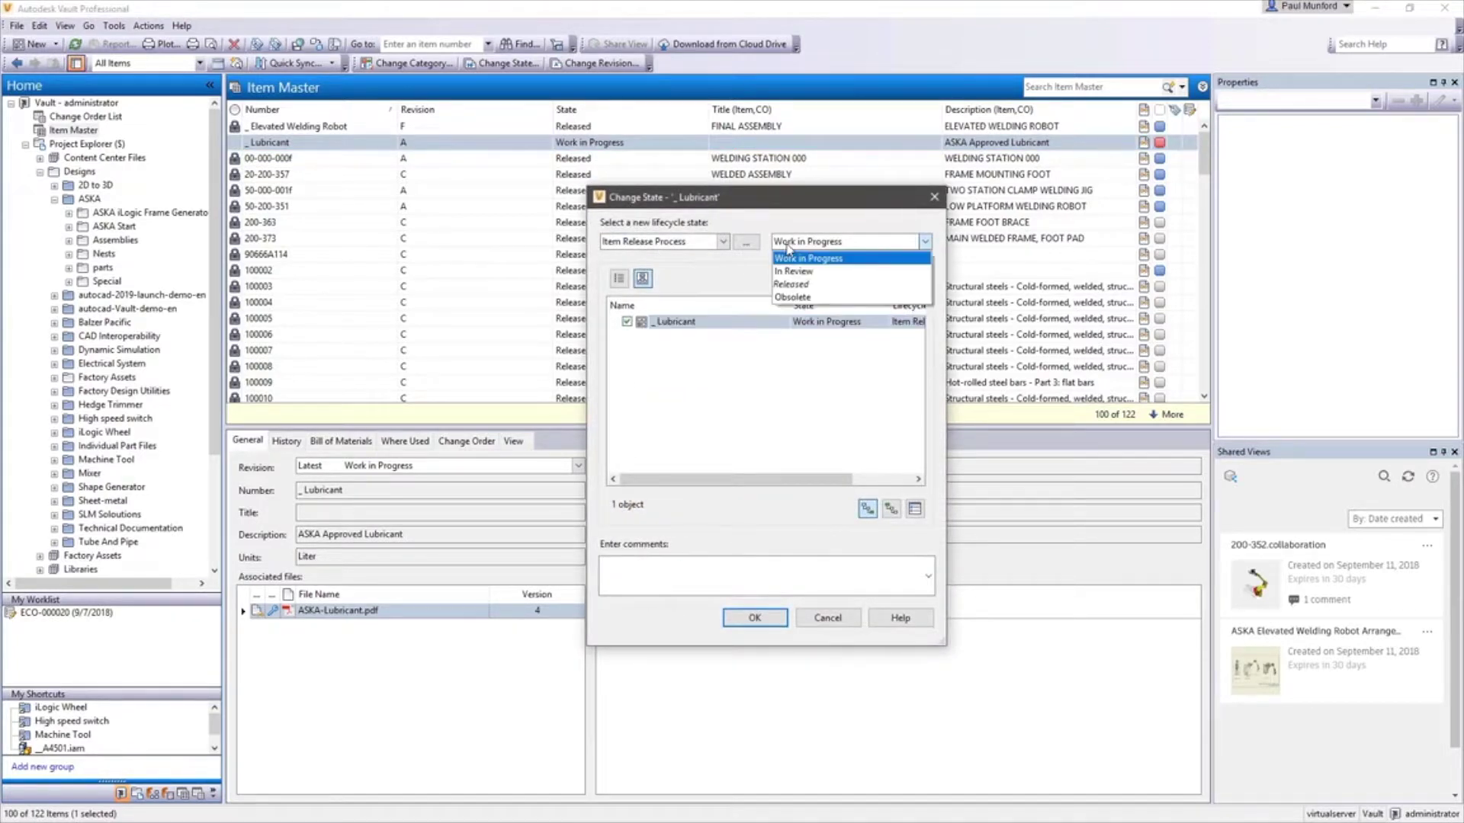
{"action": "left_click", "coordinate": [788, 284]}
{"action": "left_click", "coordinate": [705, 577]}
{"action": "type", "text": "Released to manufacturing"}
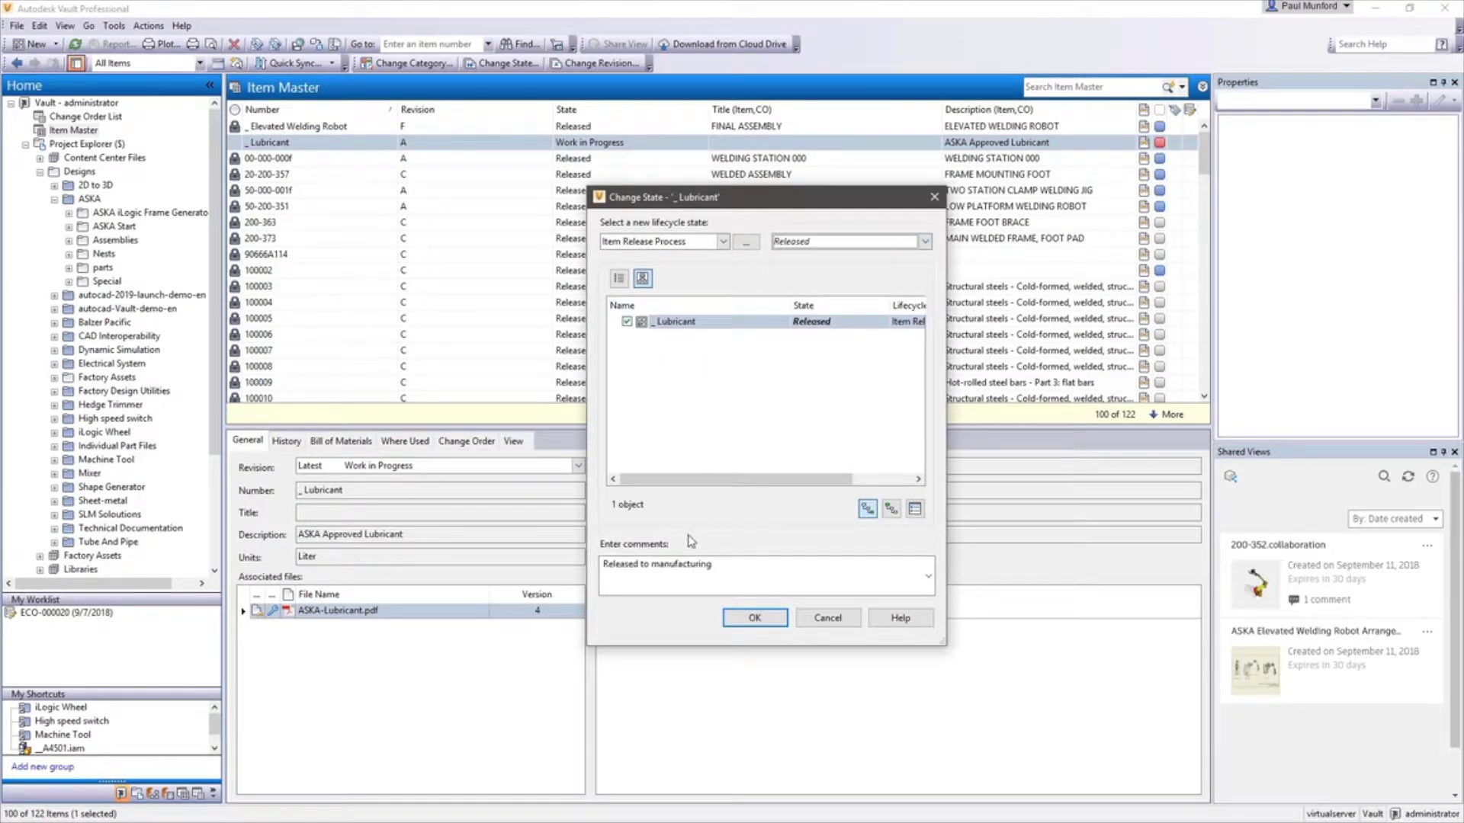
{"action": "left_click", "coordinate": [754, 617]}
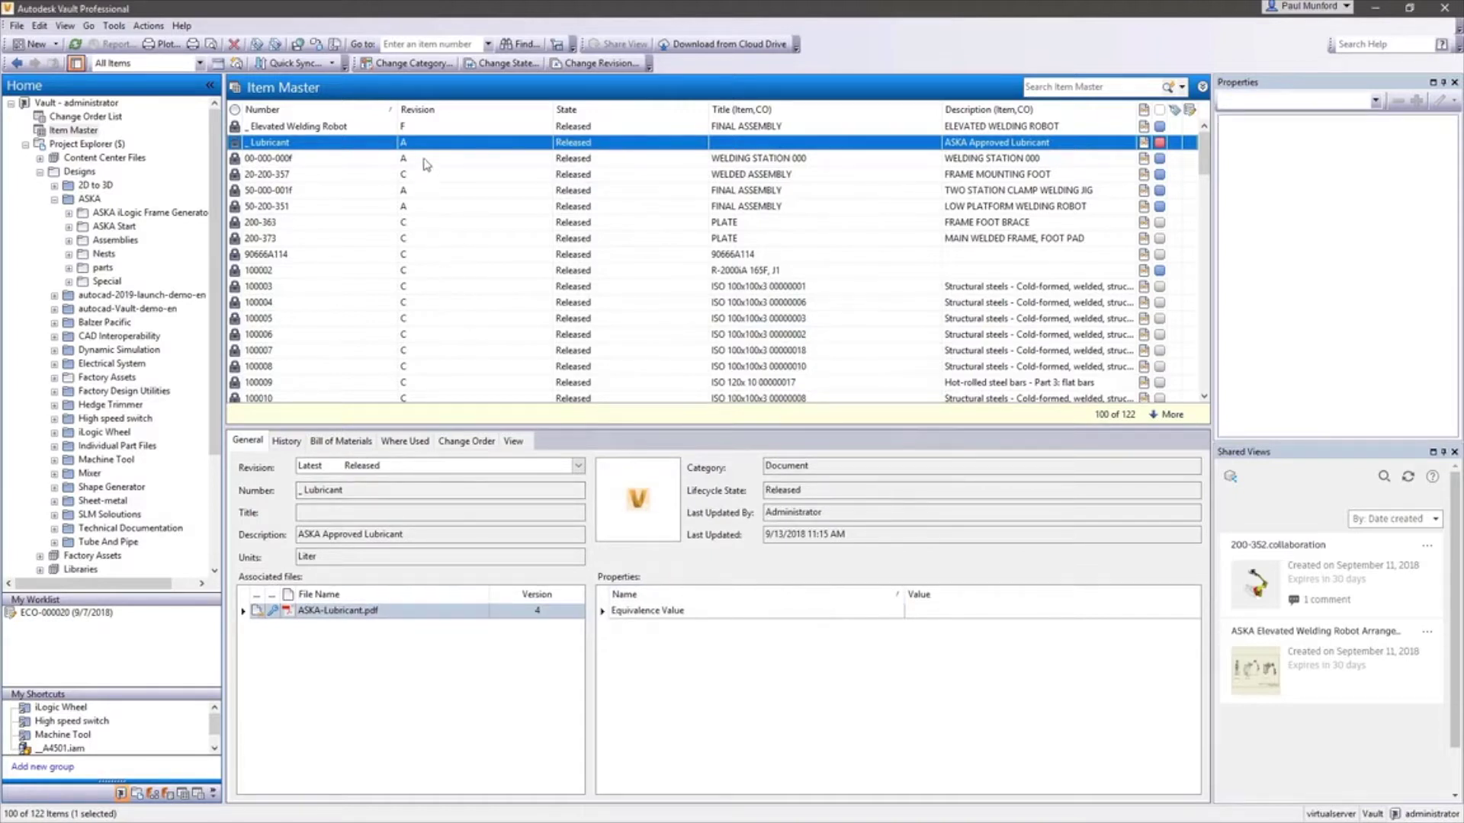
{"action": "left_click", "coordinate": [423, 126]}
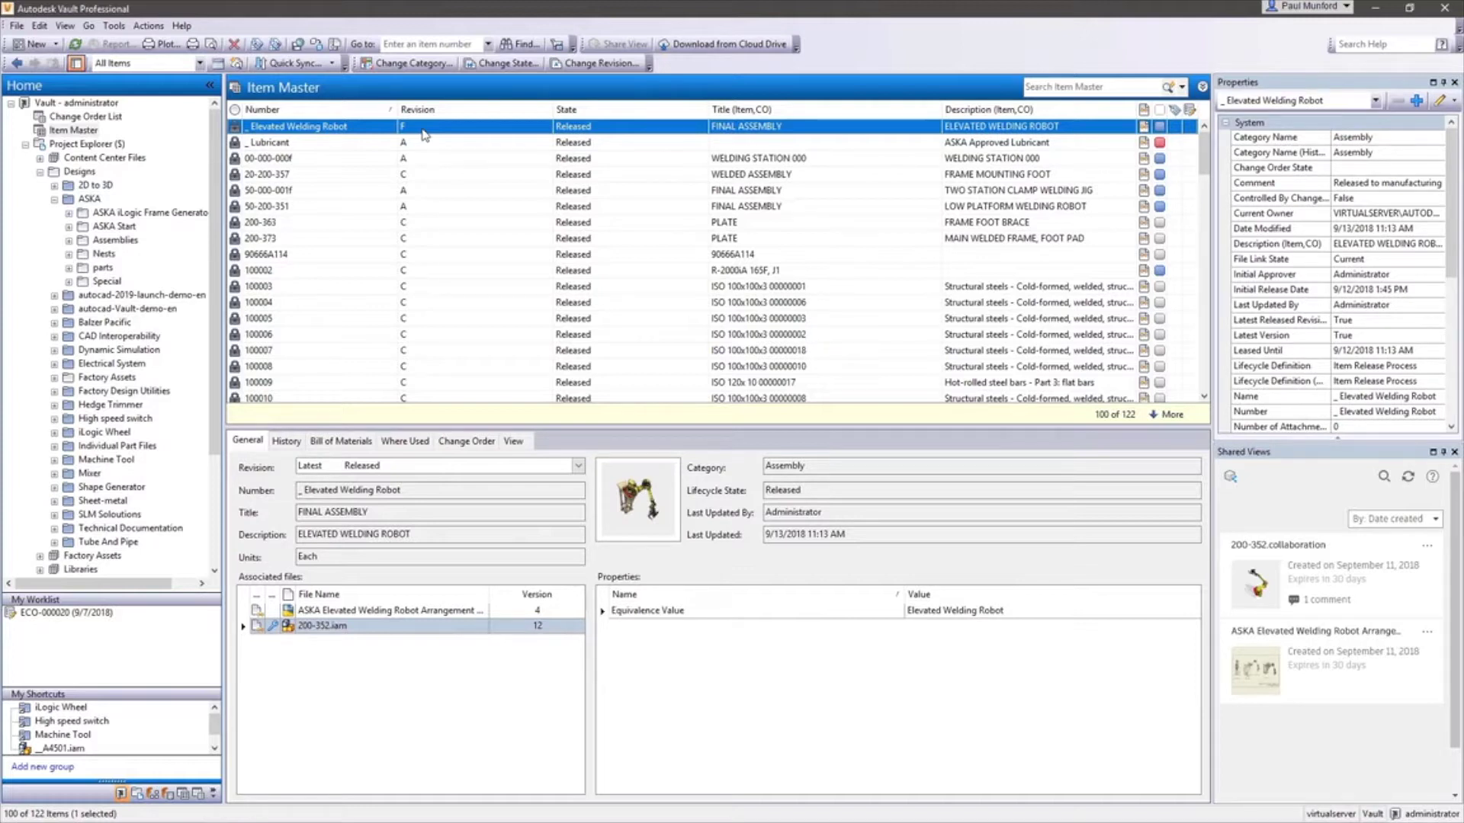
Set the Elevated Welding Robot and its children to Work in Progress, commented 'Available for editing'.
{"action": "right_click", "coordinate": [423, 132]}
{"action": "left_click", "coordinate": [484, 202]}
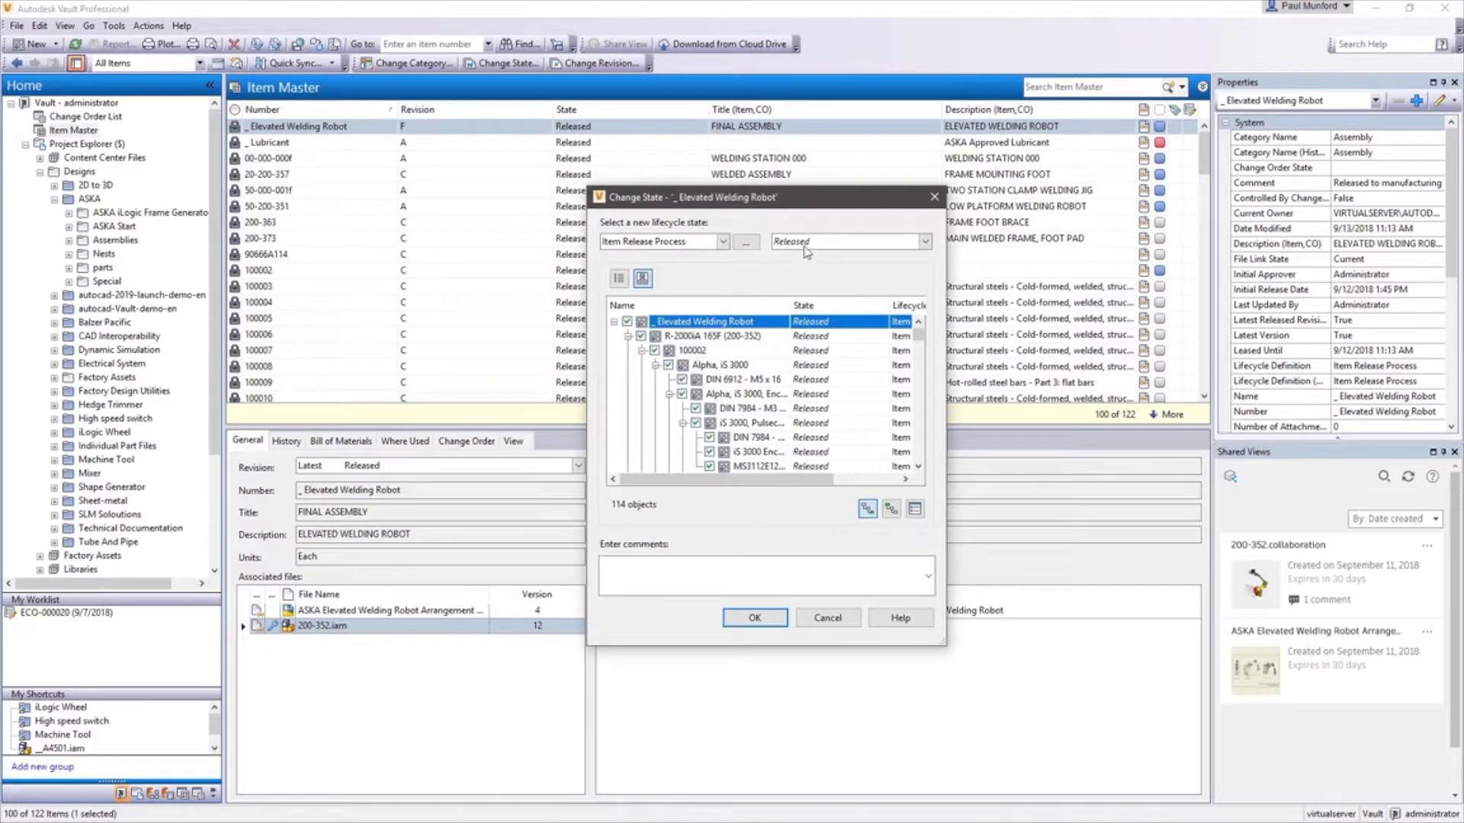
{"action": "left_click", "coordinate": [805, 243]}
{"action": "left_click", "coordinate": [808, 267]}
{"action": "type", "text": "Available for editing"}
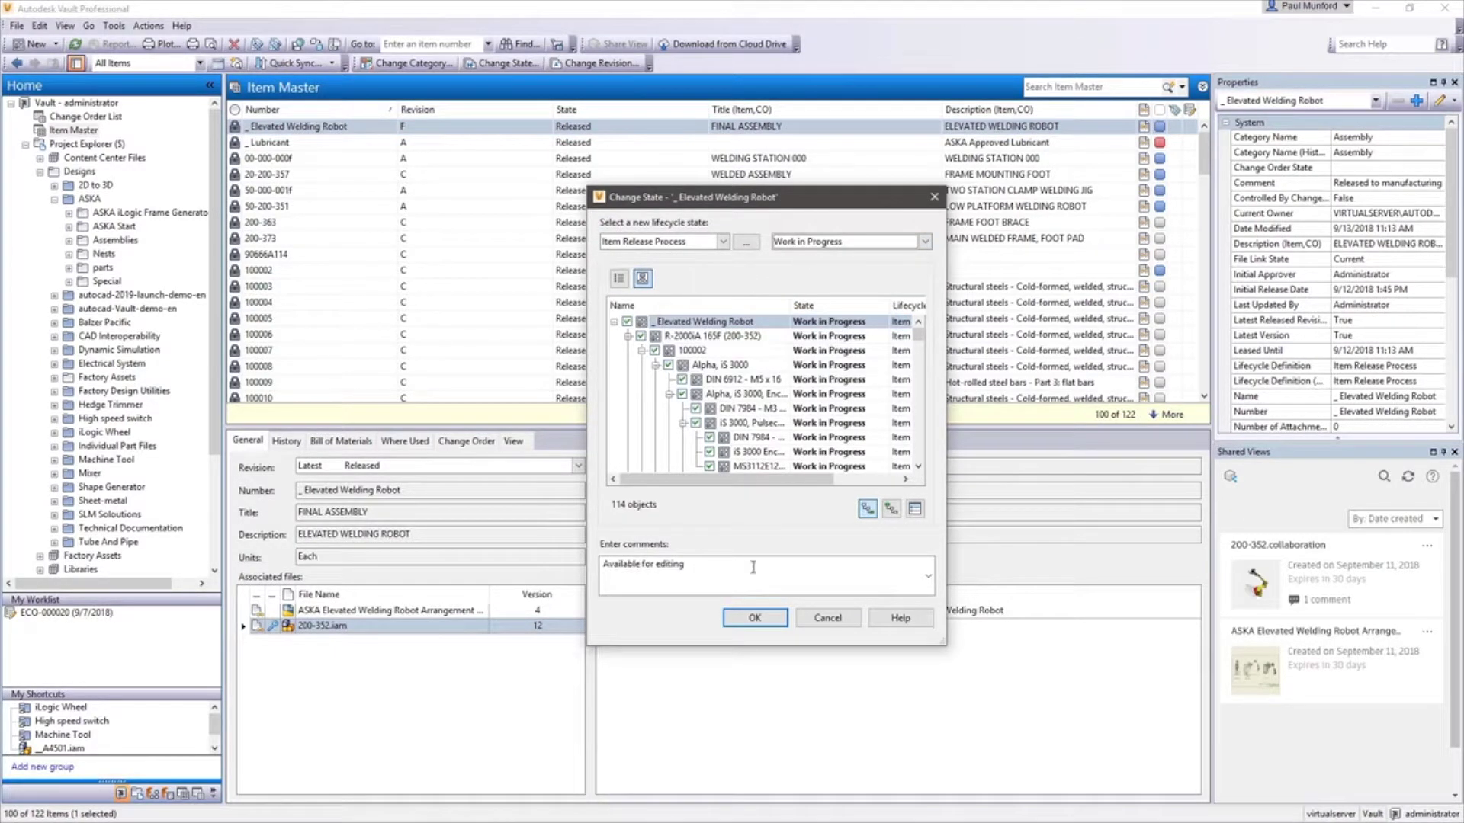
{"action": "left_click", "coordinate": [753, 618]}
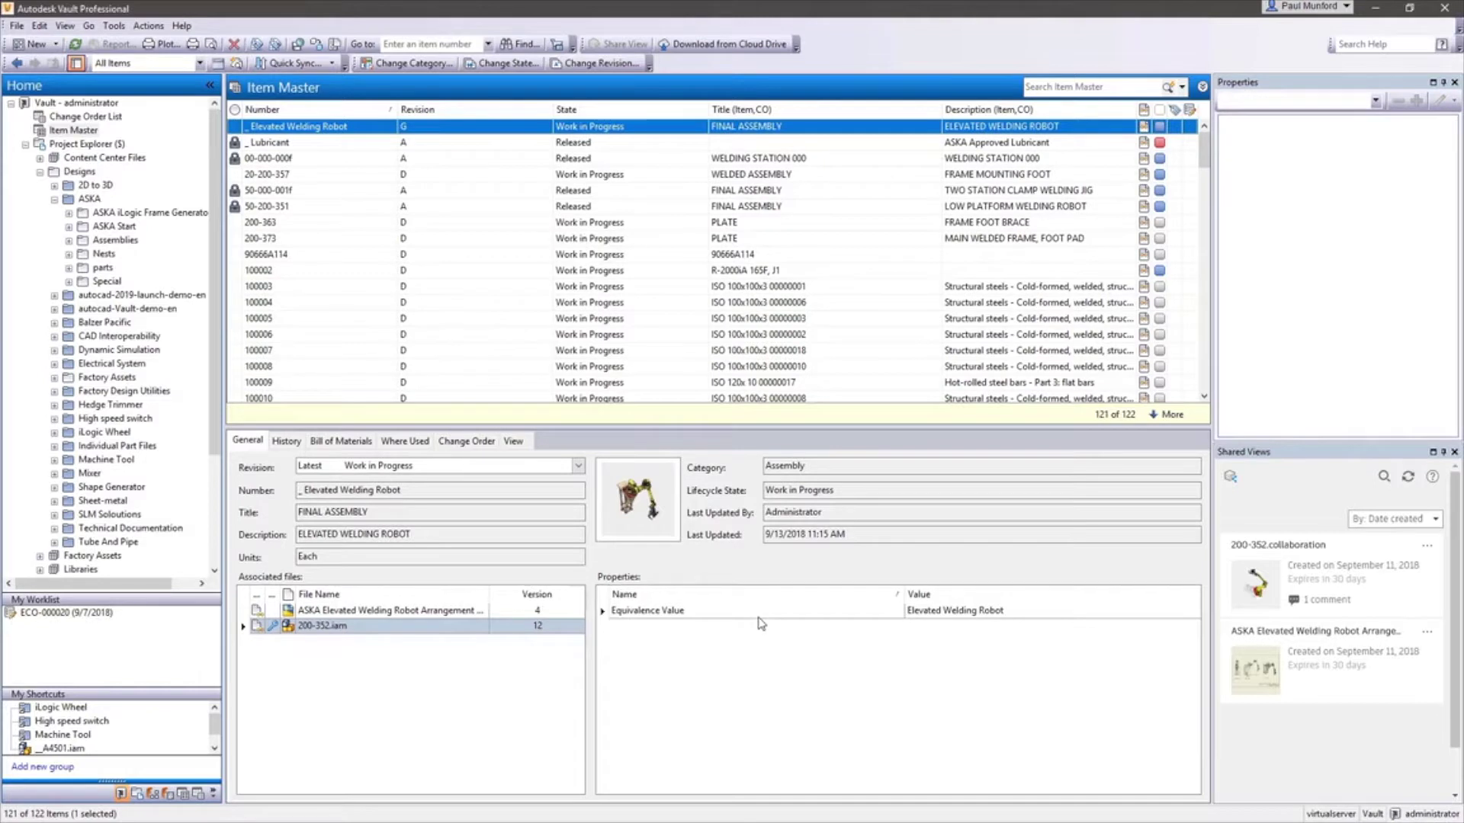
{"action": "right_click", "coordinate": [523, 128]}
Open the Elevated Welding Robot for editing and expand R-2000iA 165F in its bill of materials.
{"action": "left_click", "coordinate": [556, 137]}
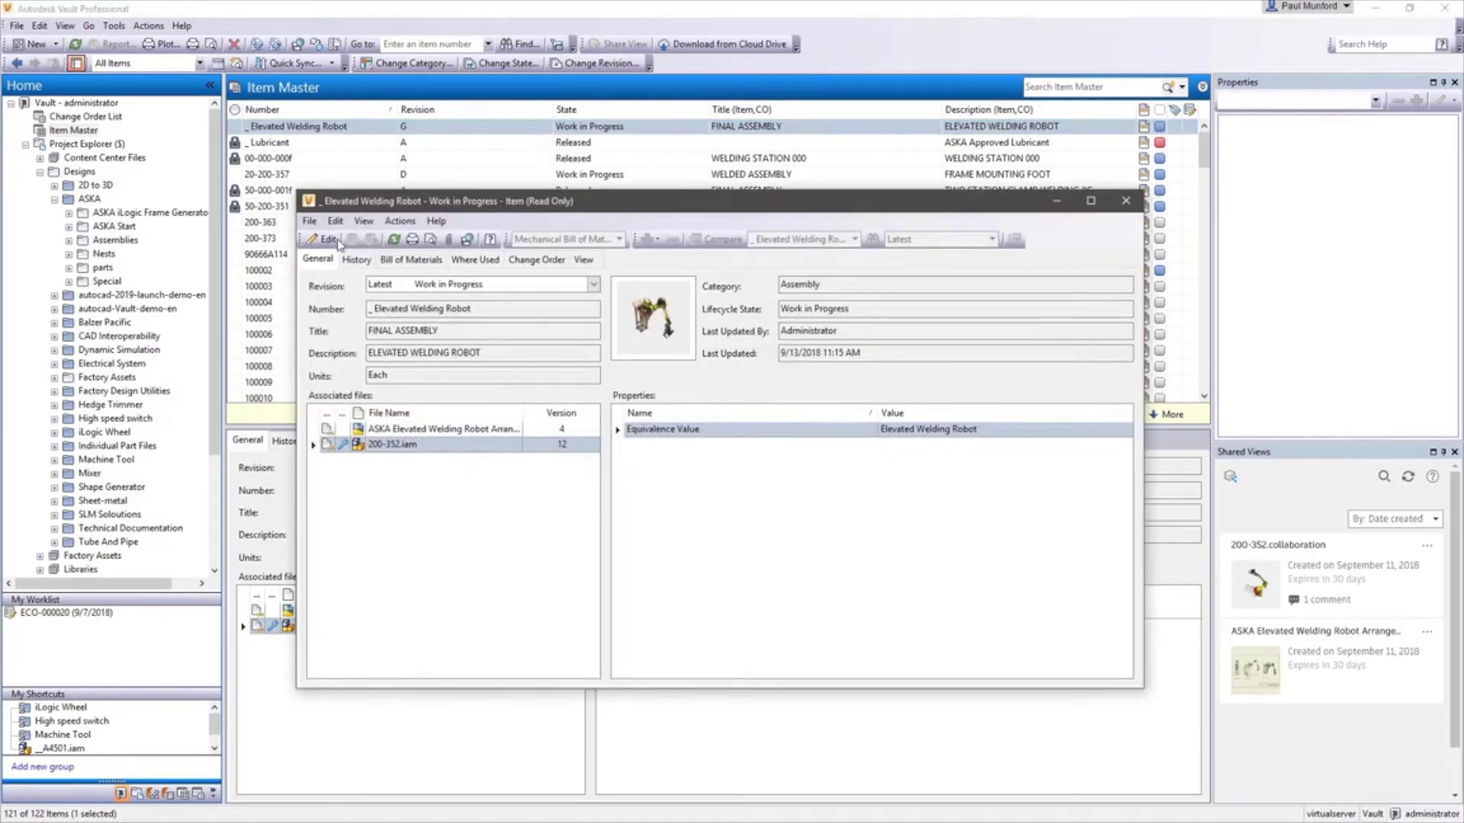
{"action": "left_click", "coordinate": [329, 241]}
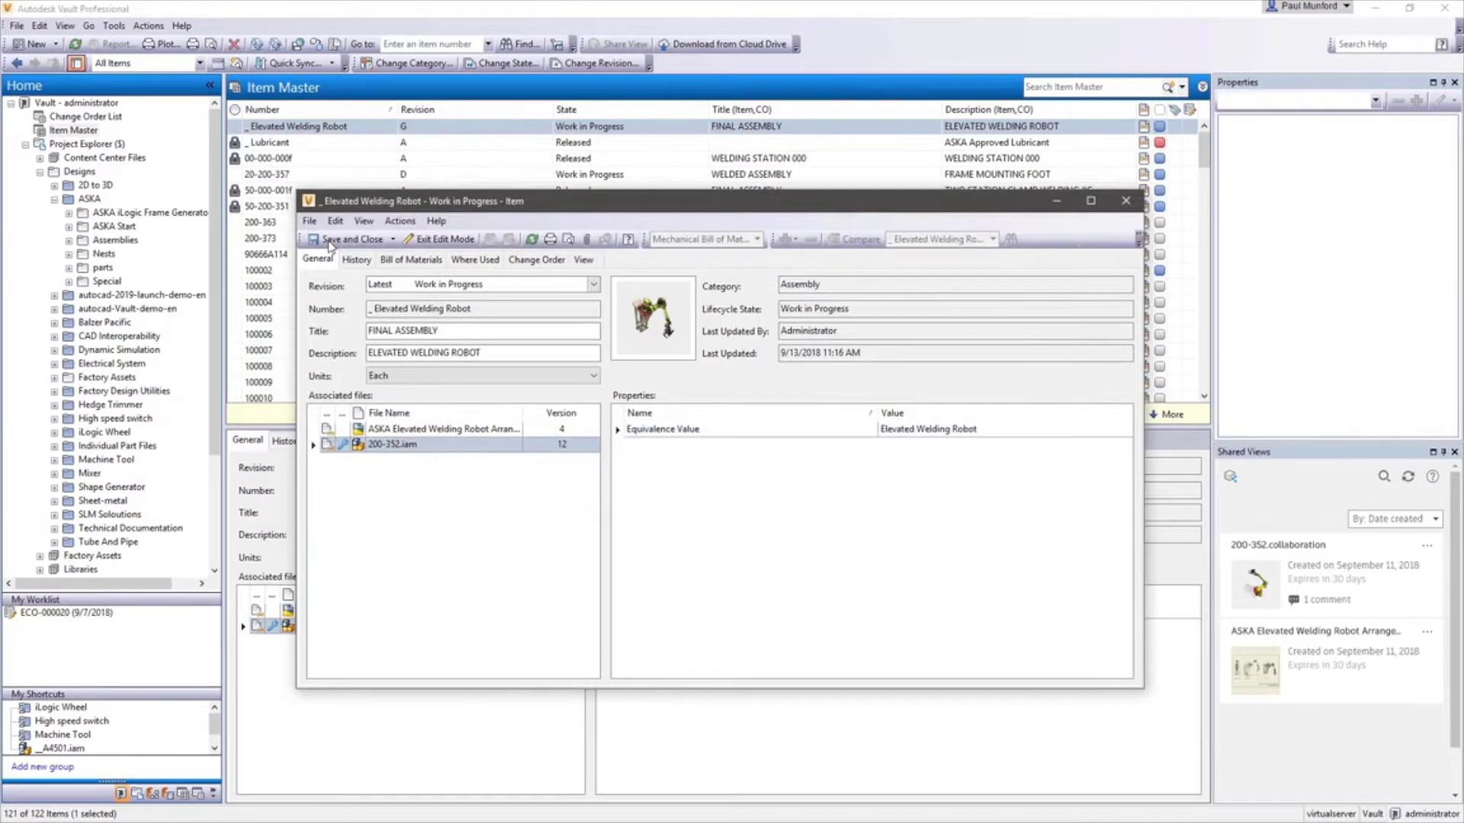
{"action": "left_click", "coordinate": [409, 260]}
{"action": "left_click", "coordinate": [338, 343]}
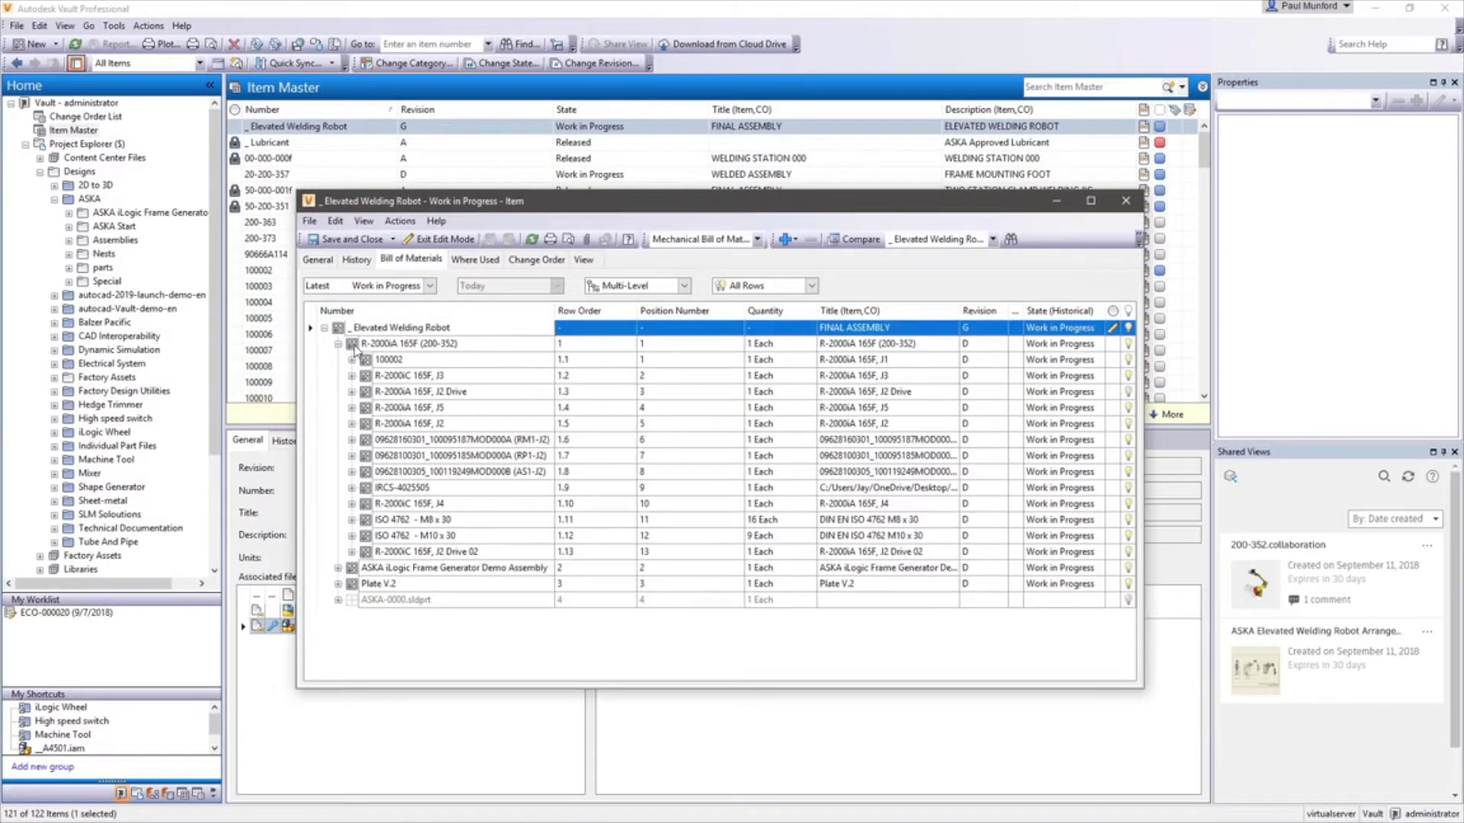
Add _Lubricant as a new row under R-2000iA 165F, set its quantity, and save.
{"action": "right_click", "coordinate": [356, 352]}
{"action": "mouse_move", "coordinate": [395, 388]}
{"action": "left_click", "coordinate": [520, 389]}
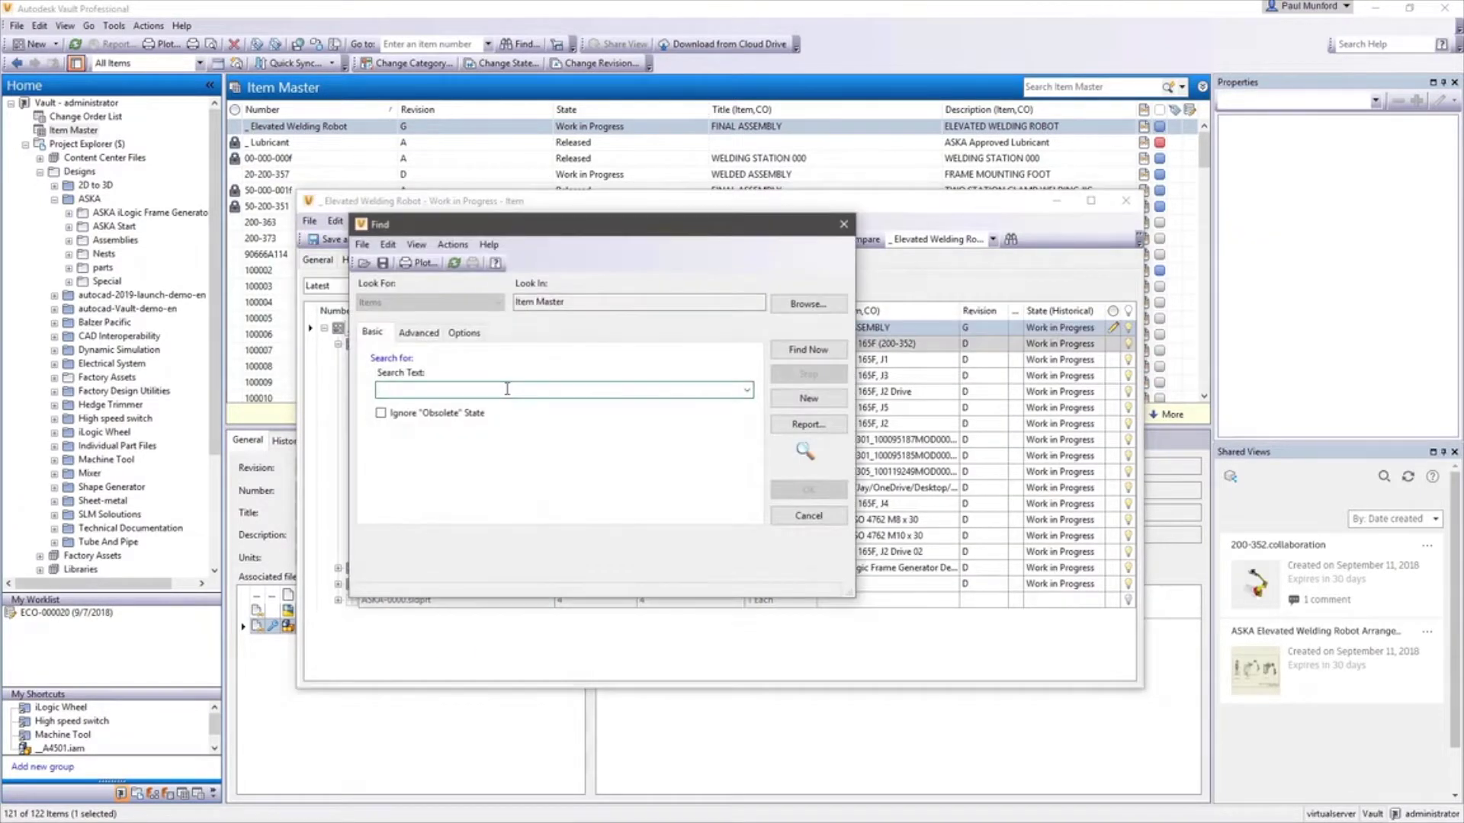
{"action": "type", "text": "_Lubricant"}
{"action": "key", "text": "Return"}
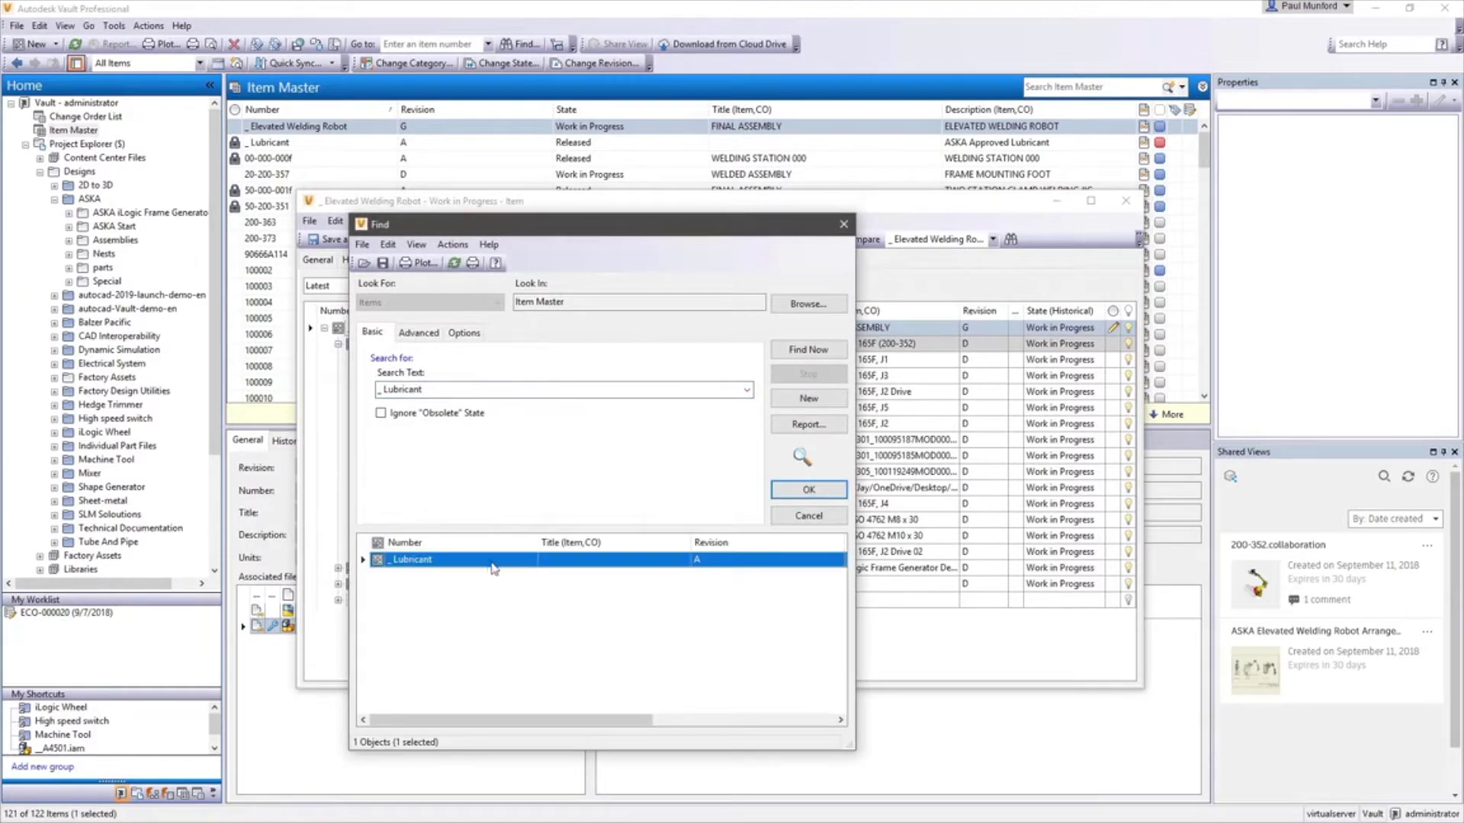
{"action": "double_click", "coordinate": [494, 568]}
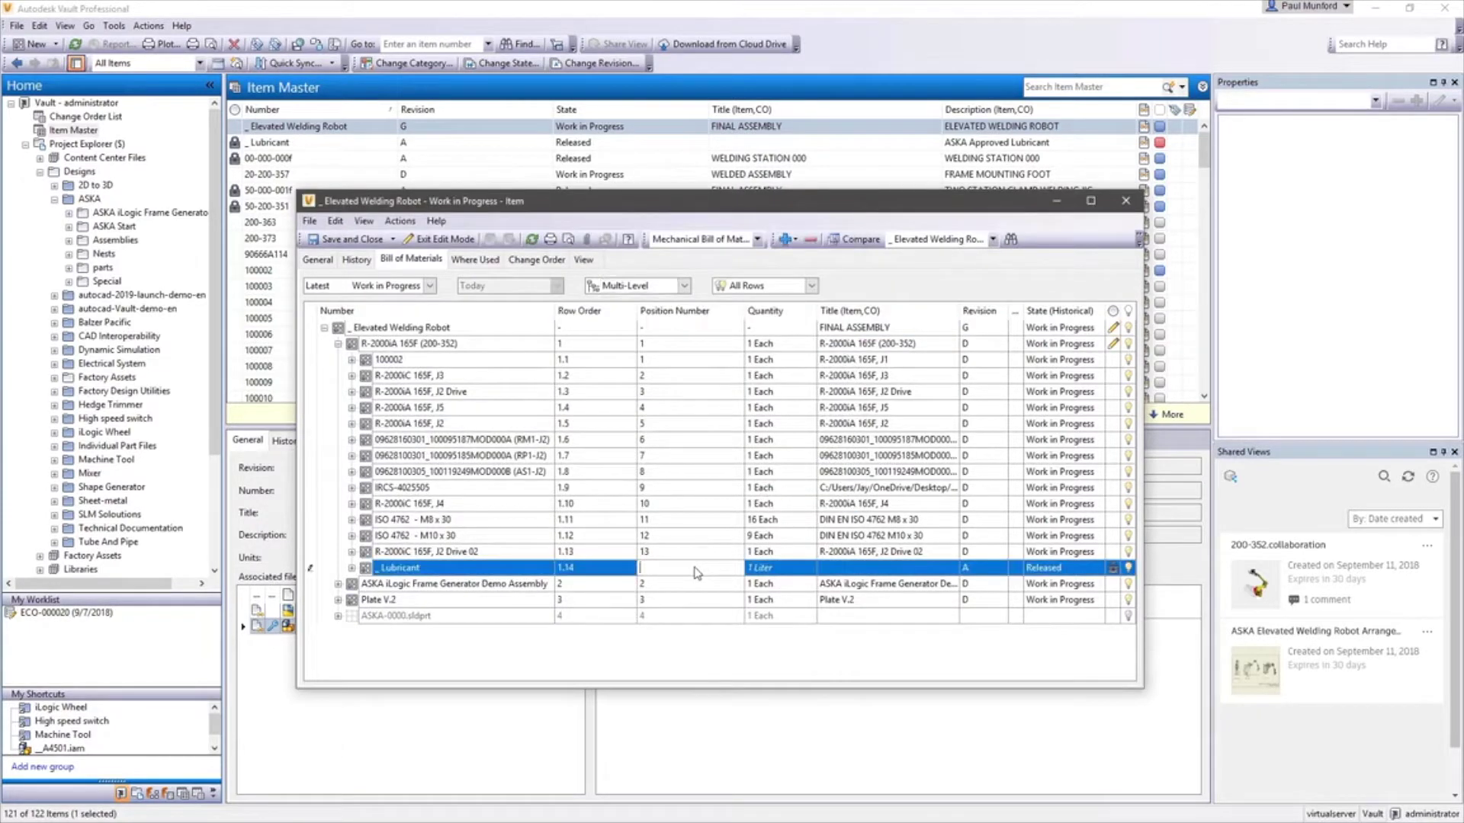
{"action": "type", "text": "14"}
{"action": "left_click", "coordinate": [752, 569]}
{"action": "type", "text": "0.5"}
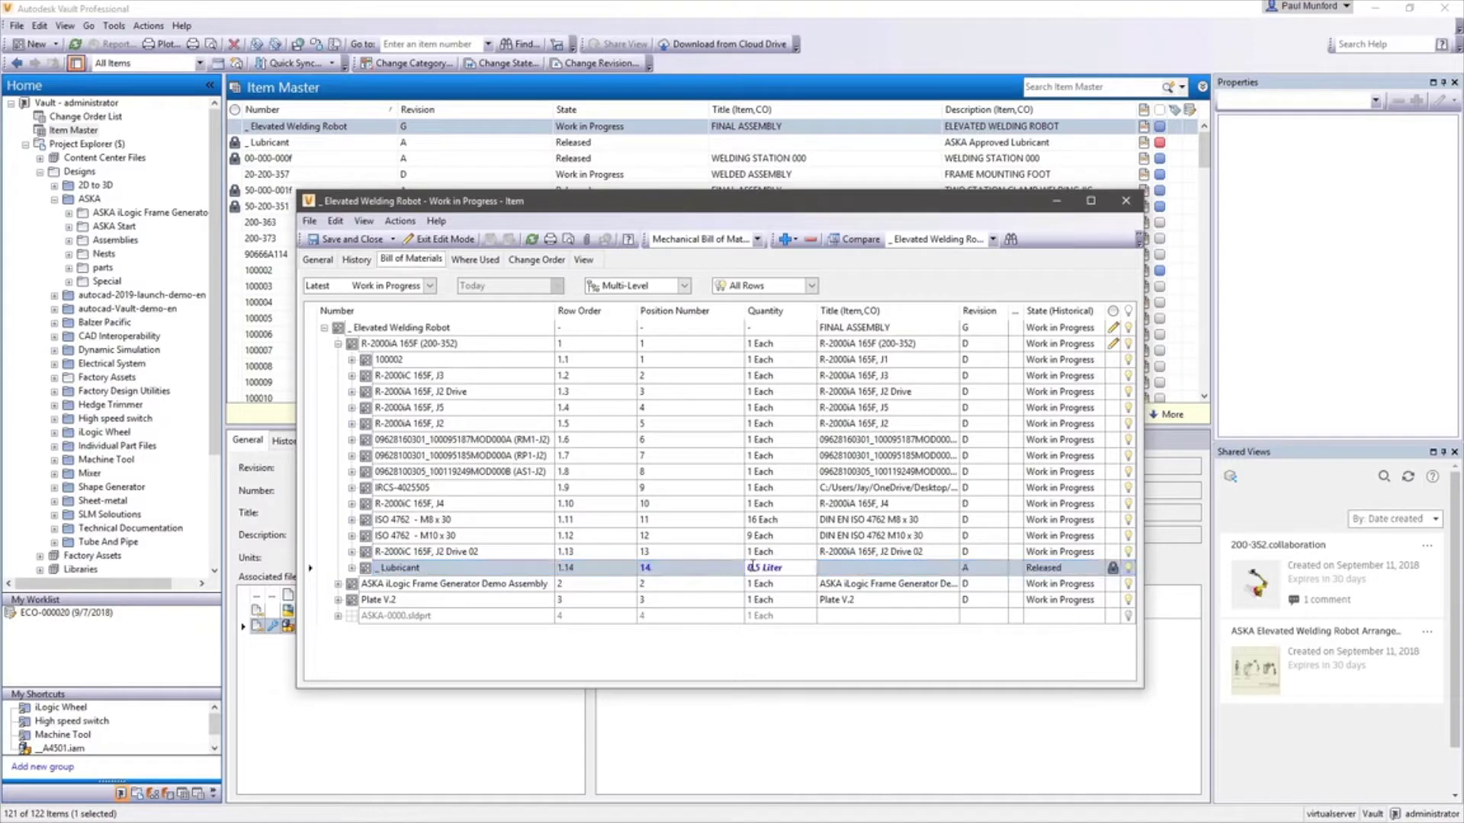
{"action": "left_click", "coordinate": [350, 240]}
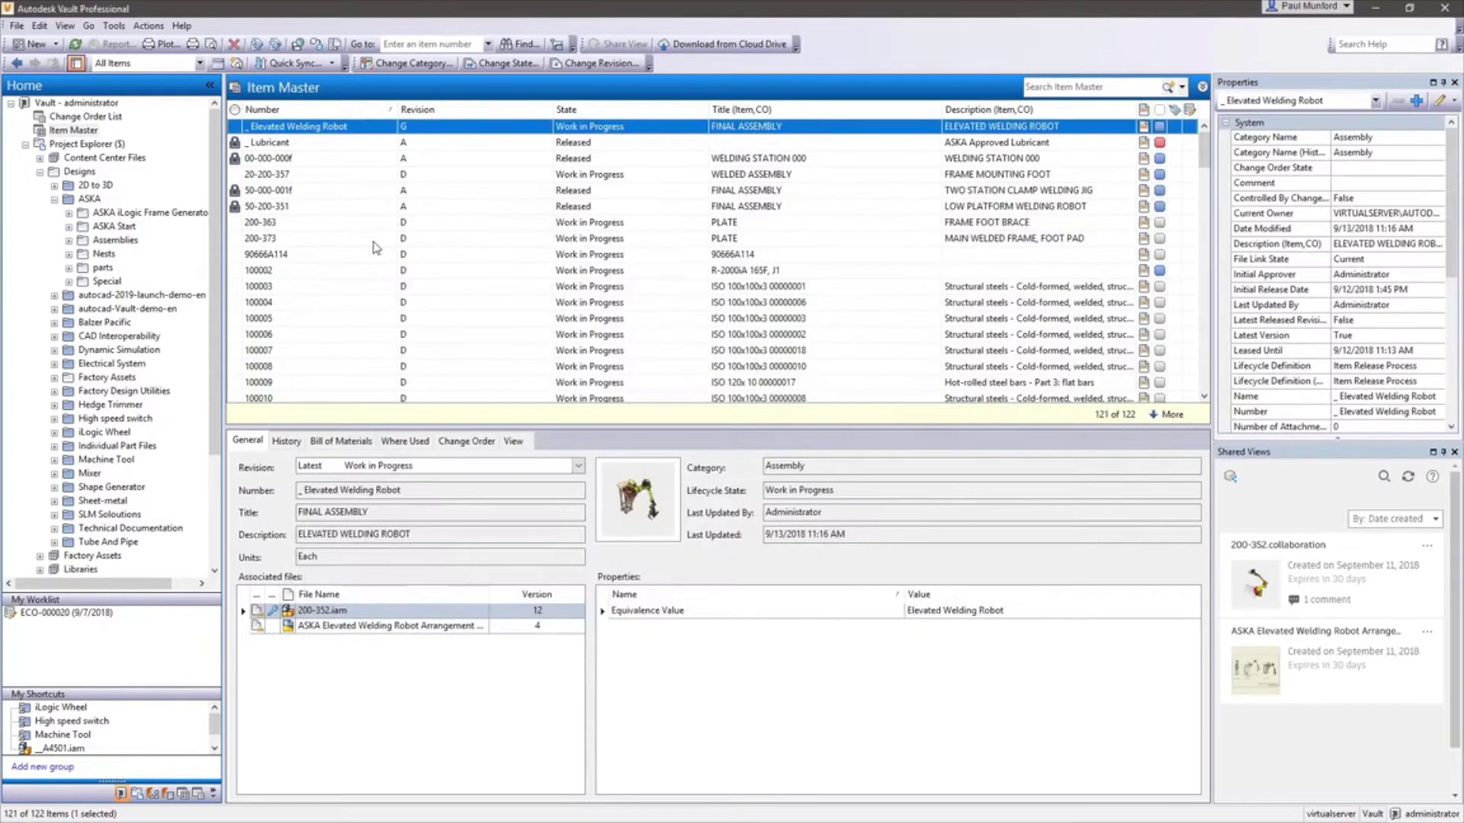
Change the Elevated Welding Robot's lifecycle state to Released.
{"action": "right_click", "coordinate": [368, 128]}
{"action": "left_click", "coordinate": [412, 197]}
{"action": "left_click", "coordinate": [849, 243]}
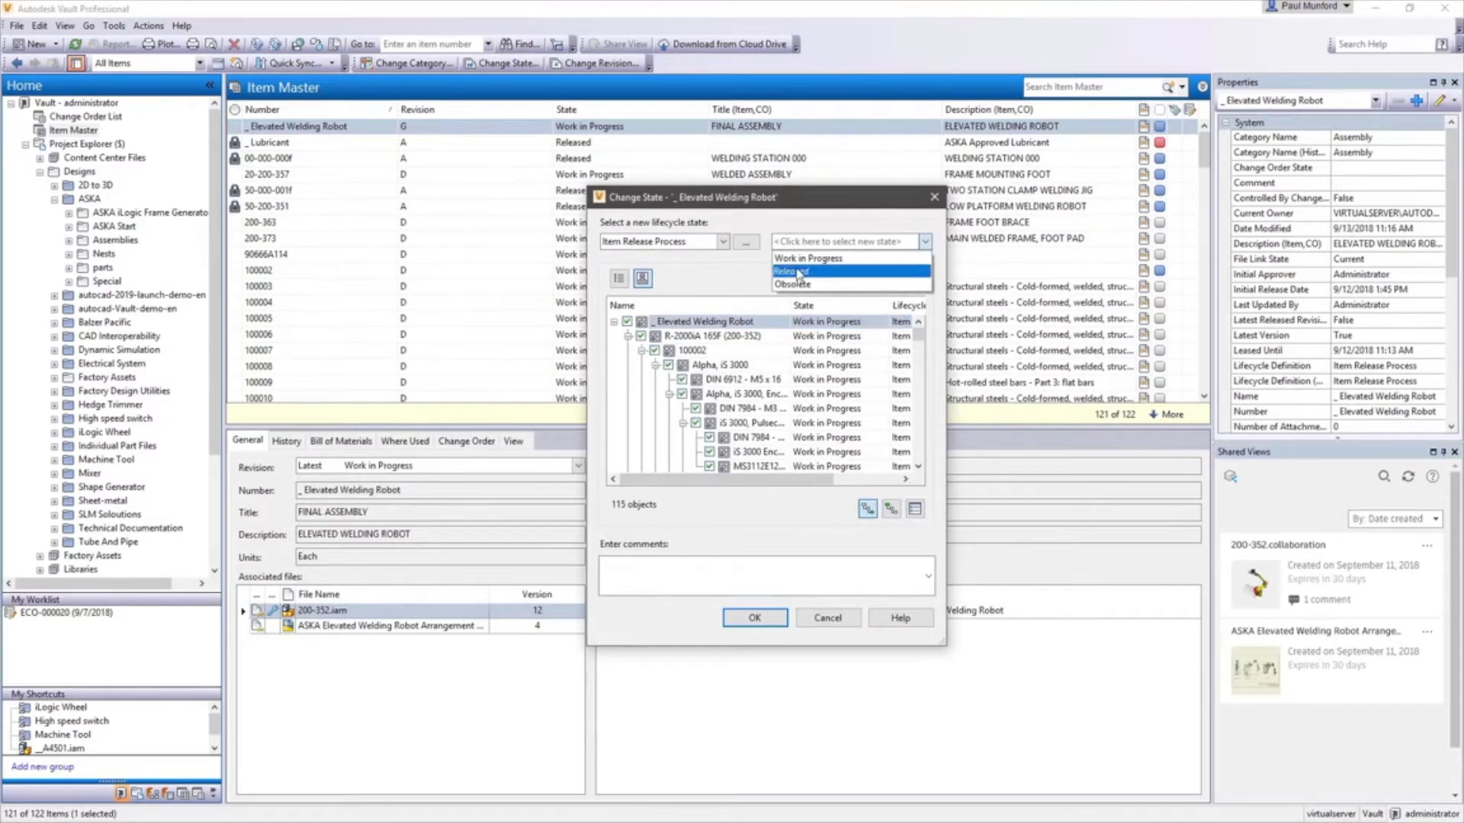
{"action": "left_click", "coordinate": [799, 274]}
{"action": "left_click", "coordinate": [754, 617]}
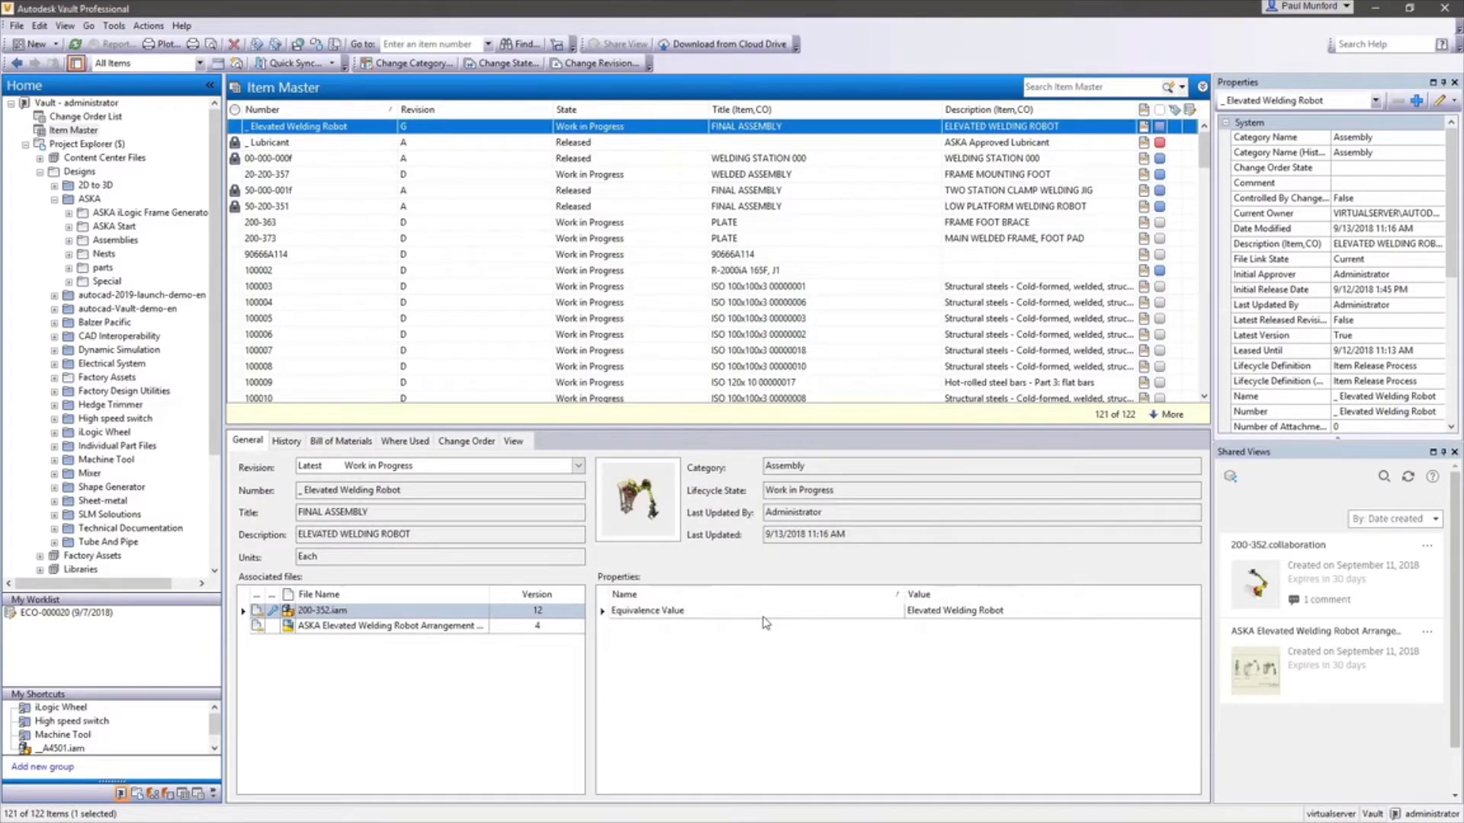
Compare the robot's bill of materials, with R-2000iA 165F expanded, against revision F.
{"action": "right_click", "coordinate": [505, 129]}
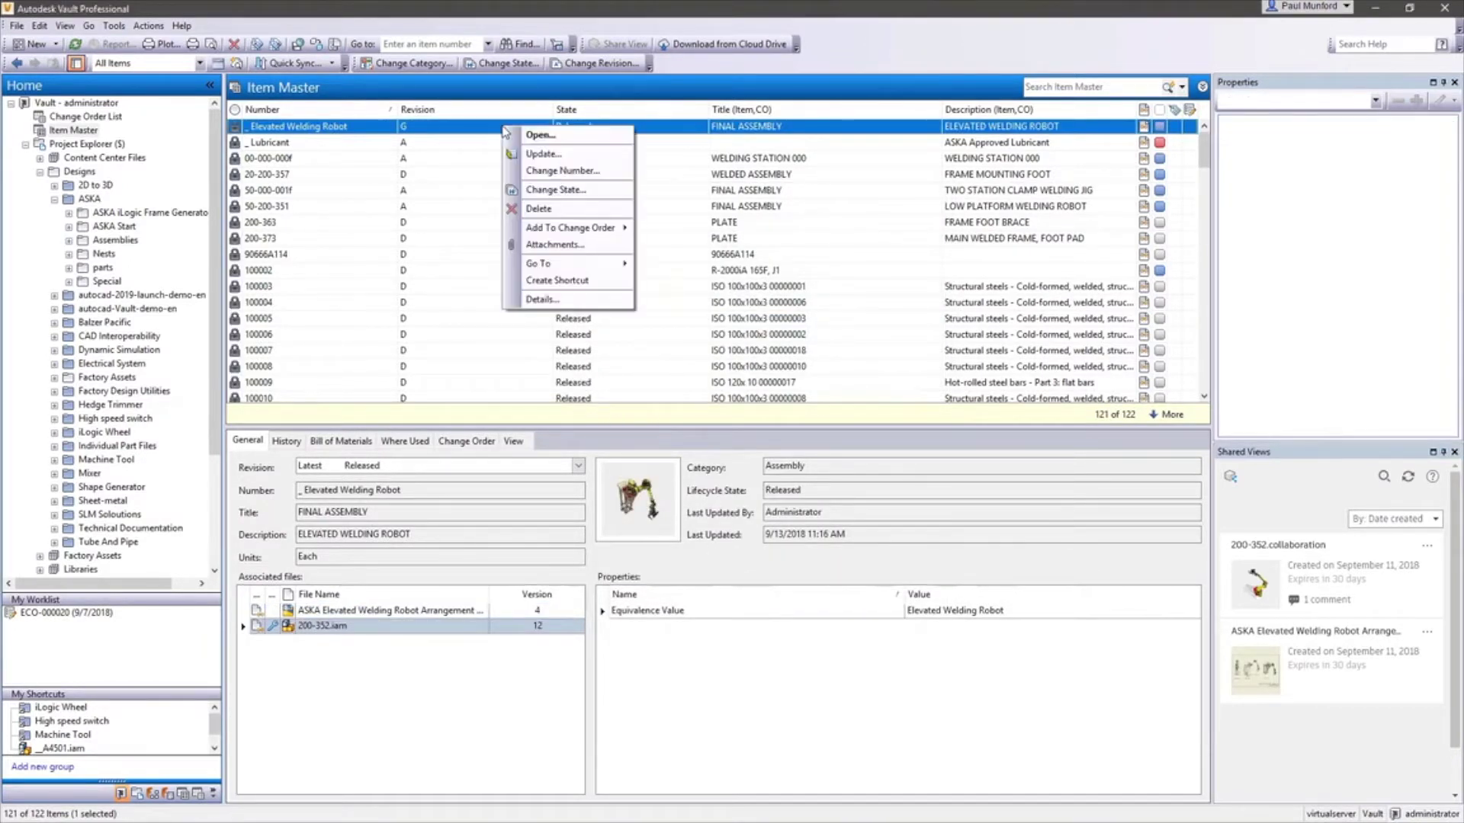
{"action": "left_click", "coordinate": [538, 135]}
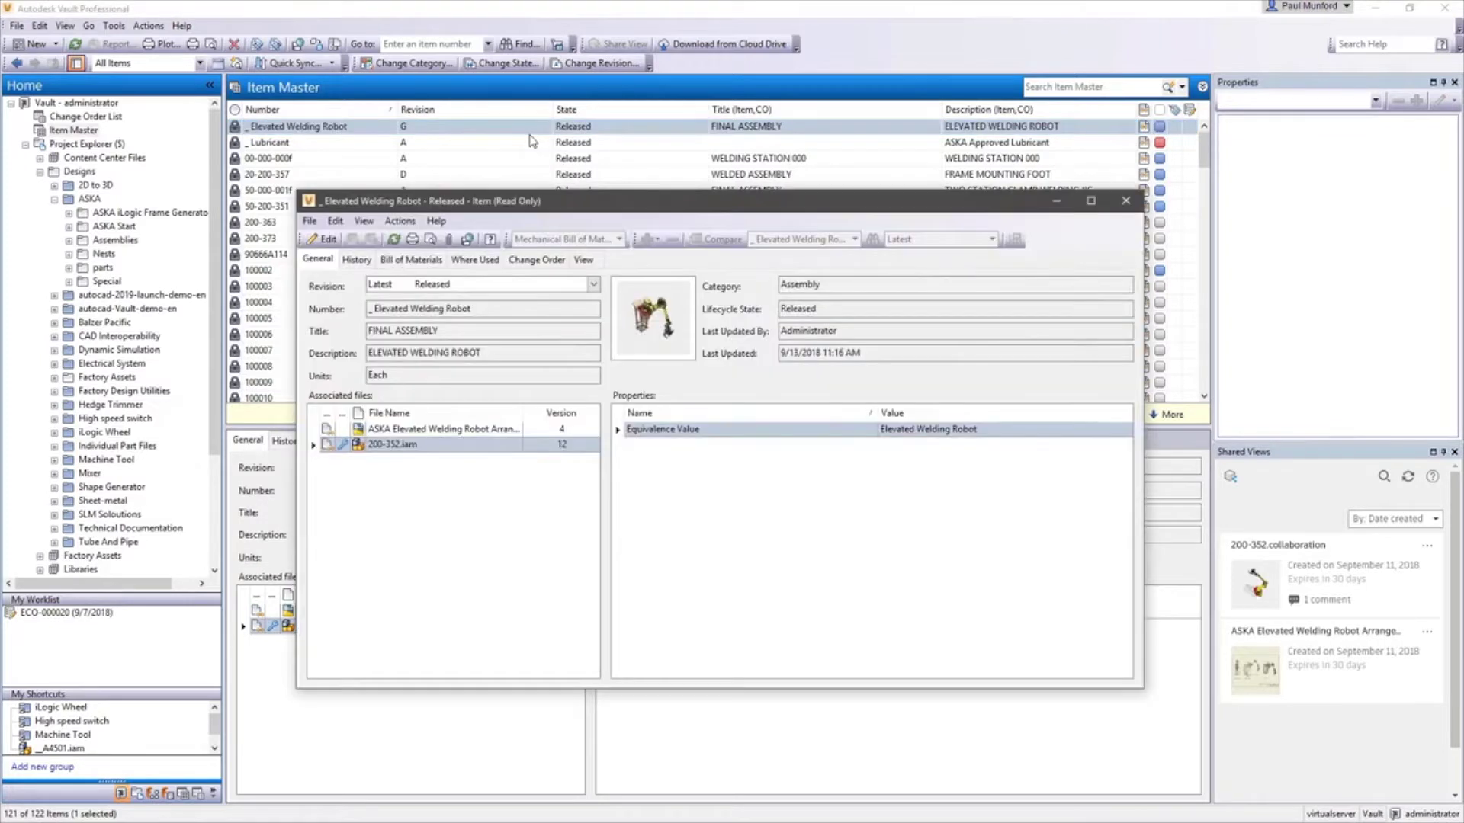
{"action": "left_click", "coordinate": [409, 260]}
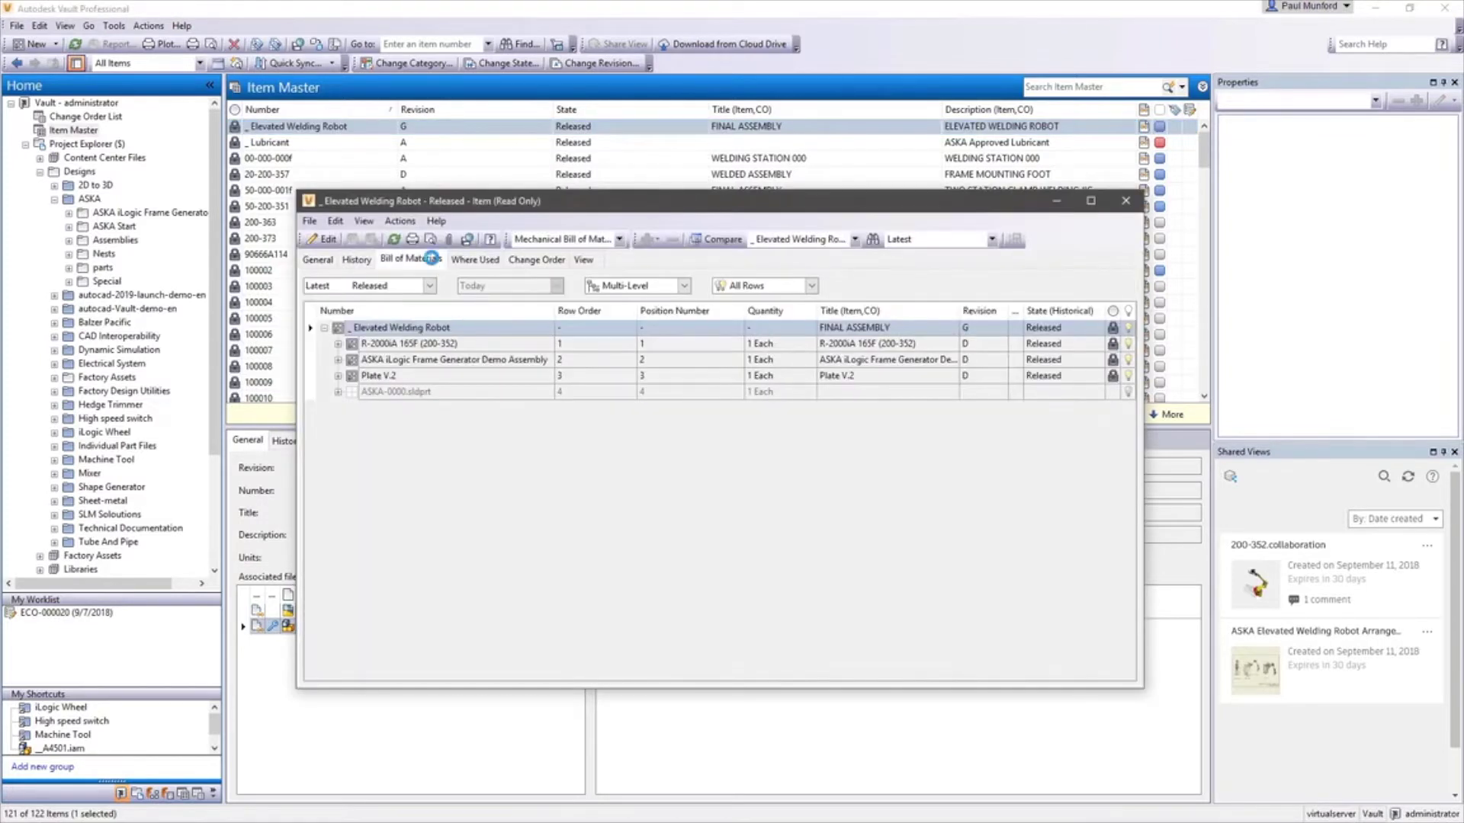
{"action": "left_click", "coordinate": [340, 343]}
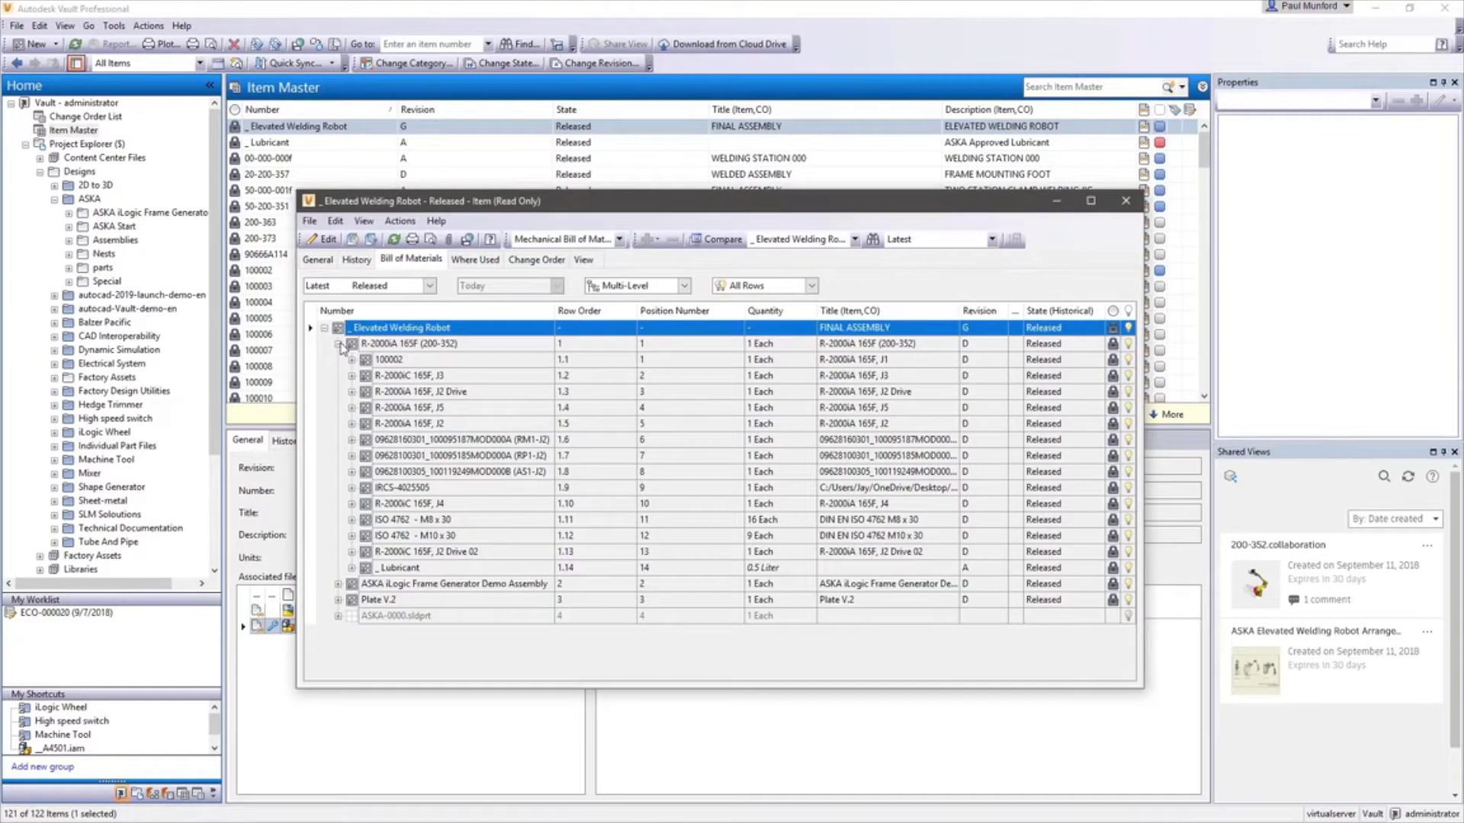
{"action": "left_click", "coordinate": [720, 241]}
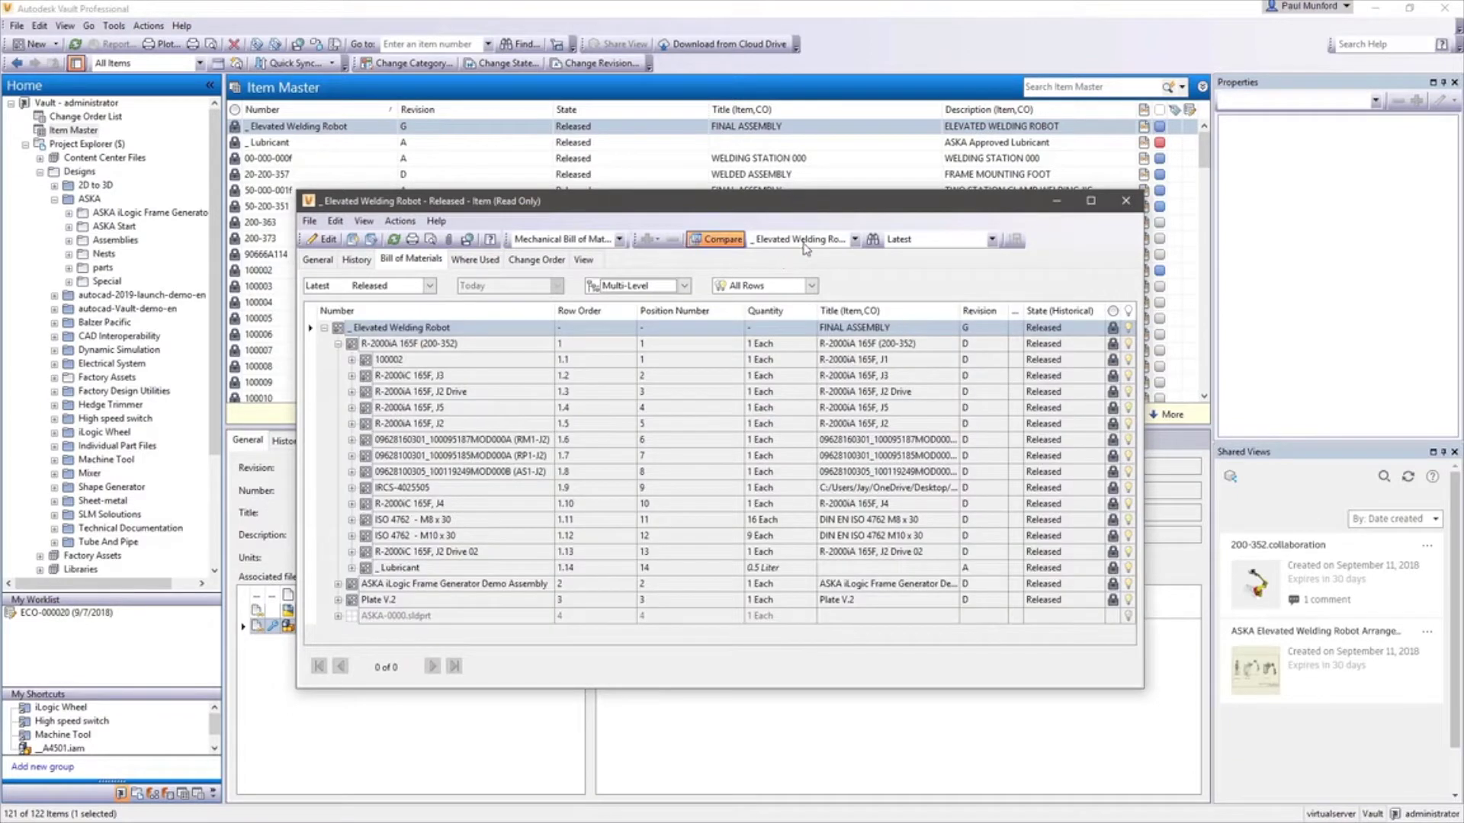
{"action": "left_click", "coordinate": [991, 241]}
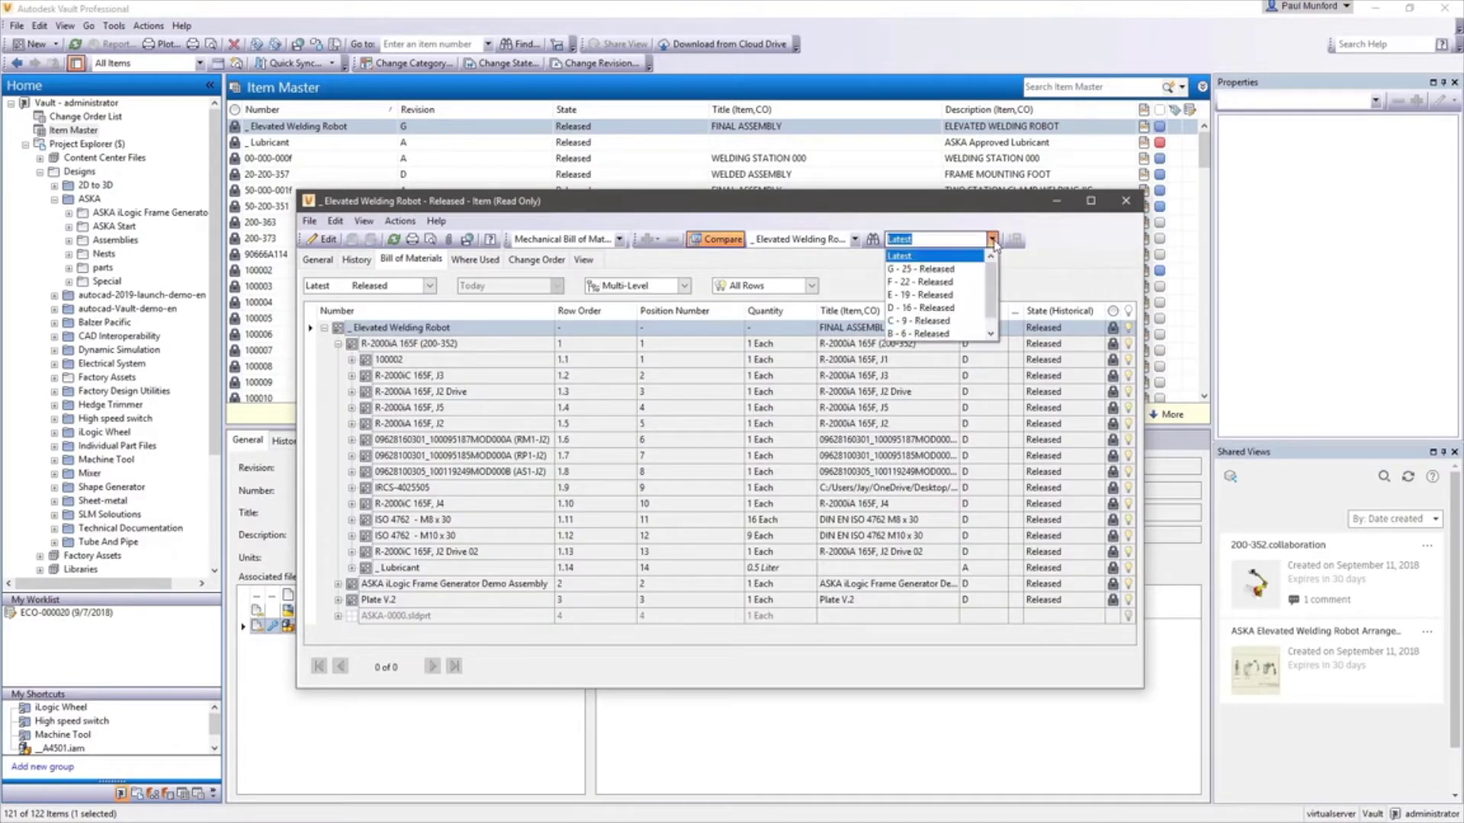
{"action": "left_click", "coordinate": [921, 282]}
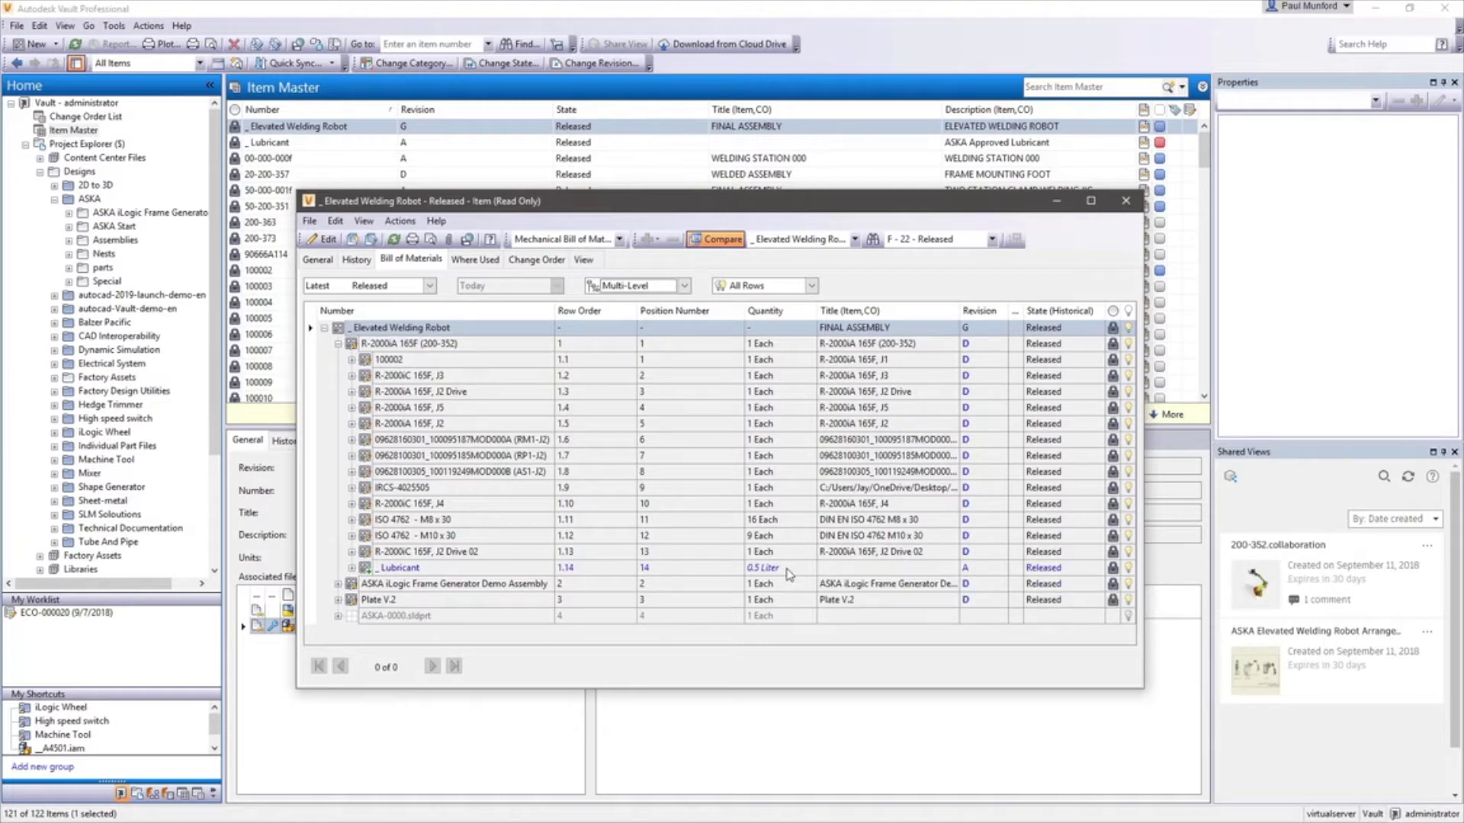
{"action": "left_click", "coordinate": [310, 221]}
Close the Elevated Welding Robot item window via File > Close.
{"action": "left_click", "coordinate": [333, 312]}
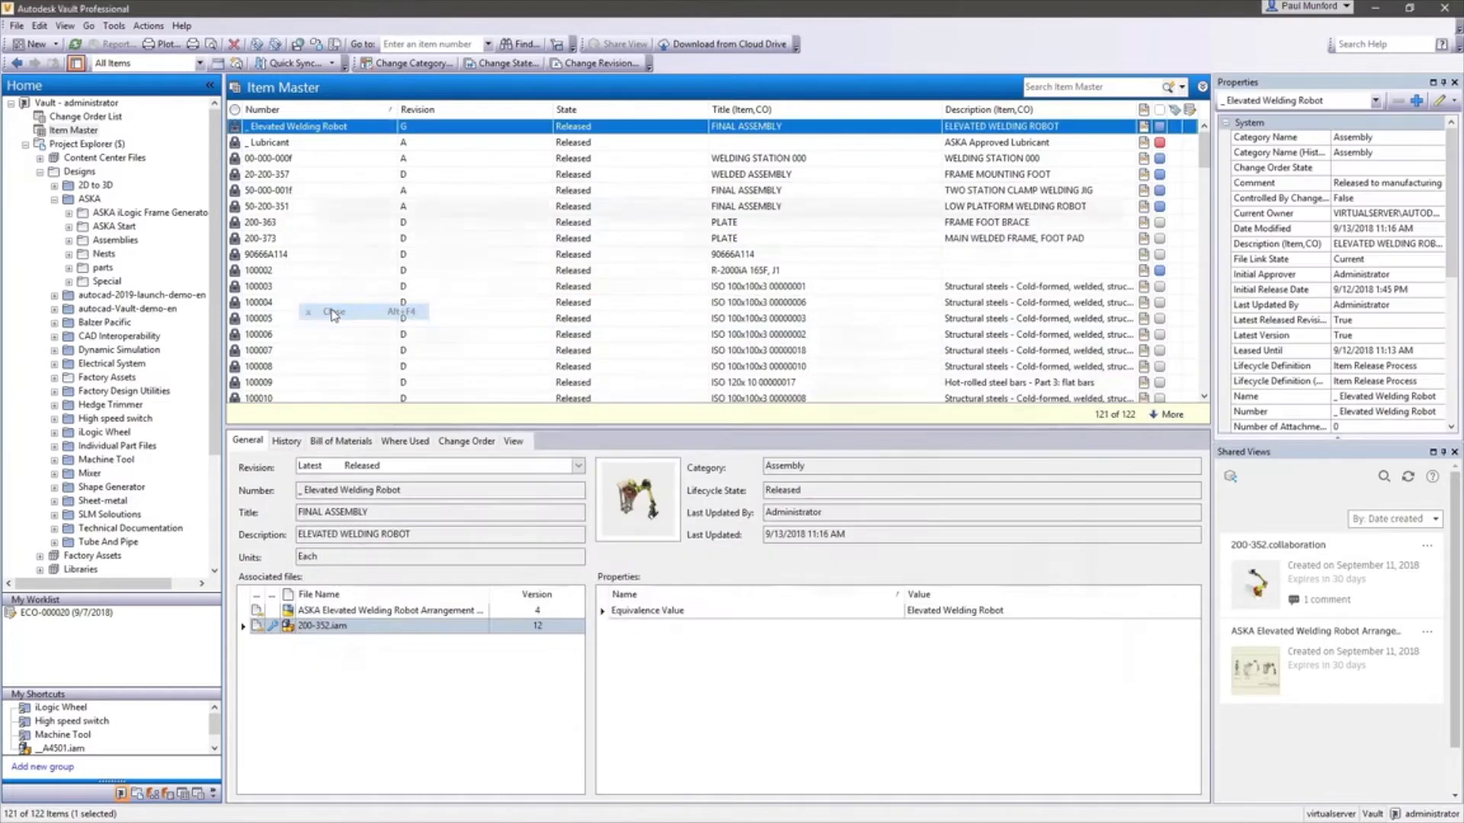